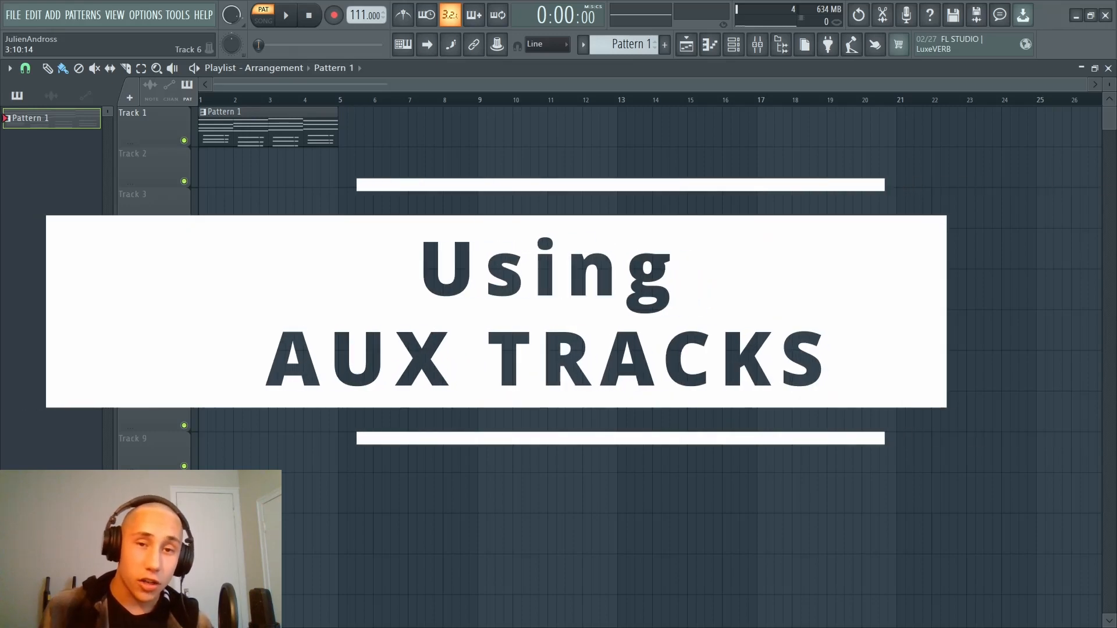
Step: Look through the Keyboard and Pad chord notes in the piano roll, switching between the two channels
{"action": "key", "text": "F9"}
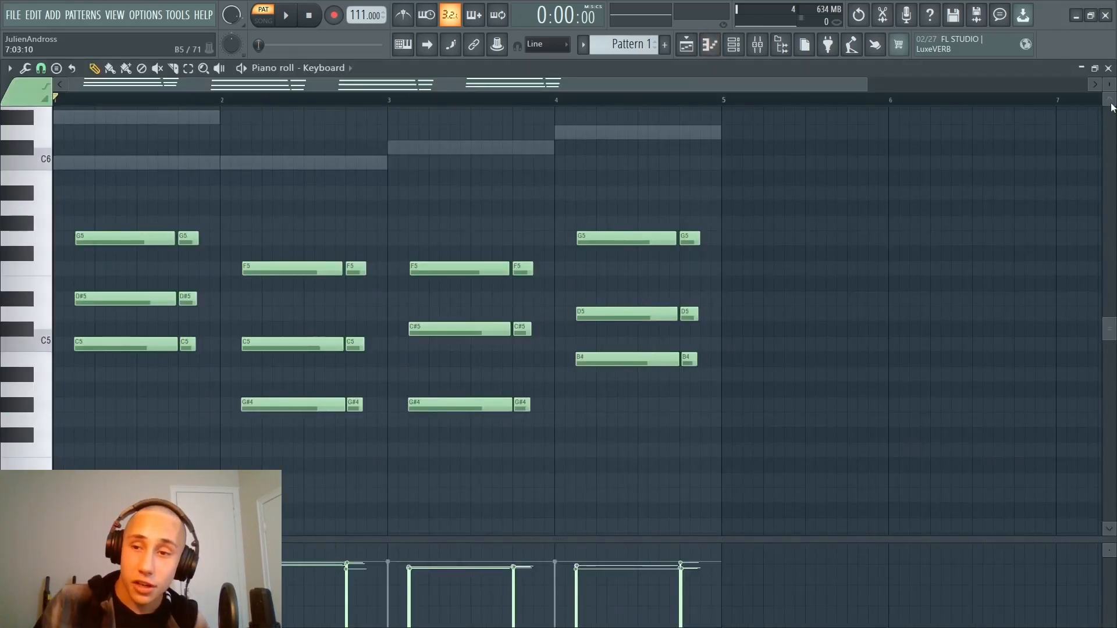
{"action": "left_click_drag", "start_coordinate": [1110, 85], "coordinate": [1110, 90]}
{"action": "scroll", "coordinate": [343, 376], "scroll_direction": "up", "scroll_amount": 2}
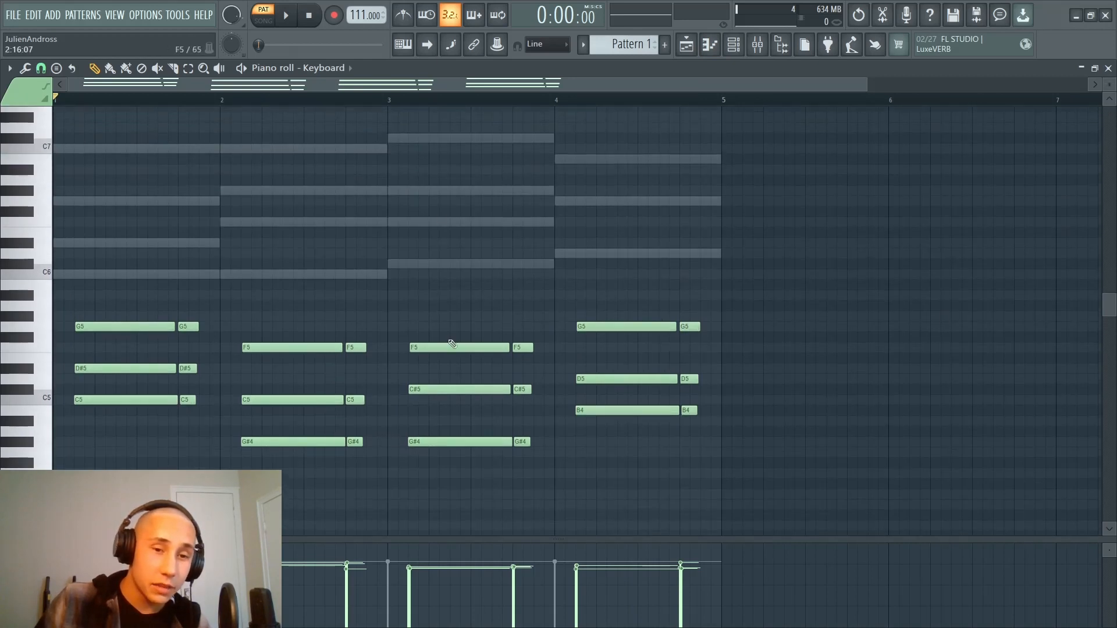
{"action": "left_click", "coordinate": [350, 69]}
{"action": "left_click", "coordinate": [335, 118]}
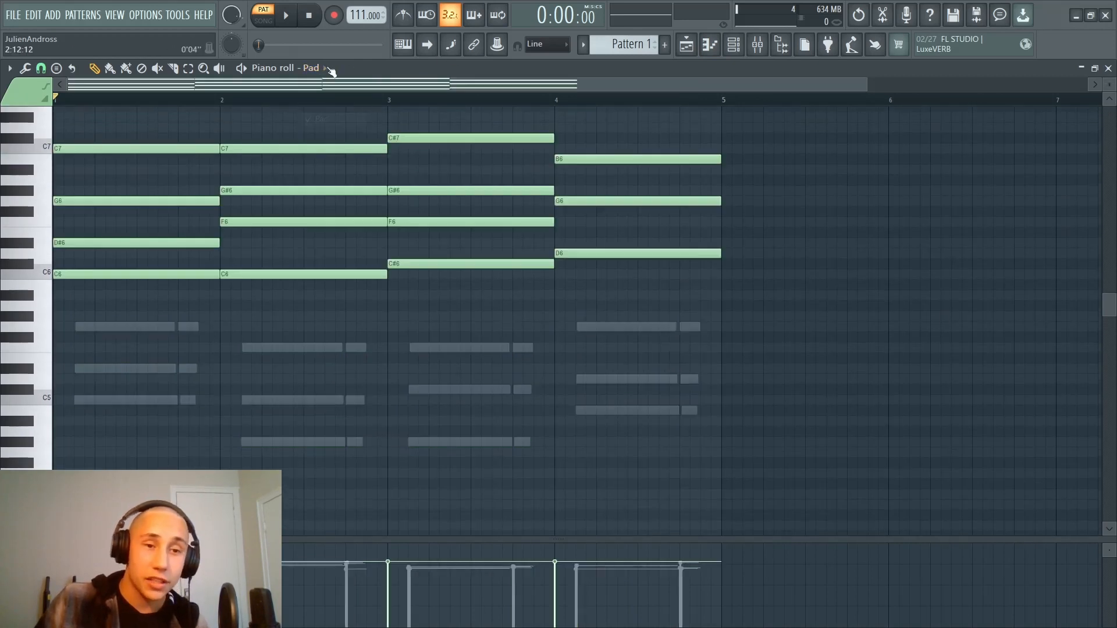
{"action": "left_click", "coordinate": [328, 68]}
{"action": "left_click", "coordinate": [332, 106]}
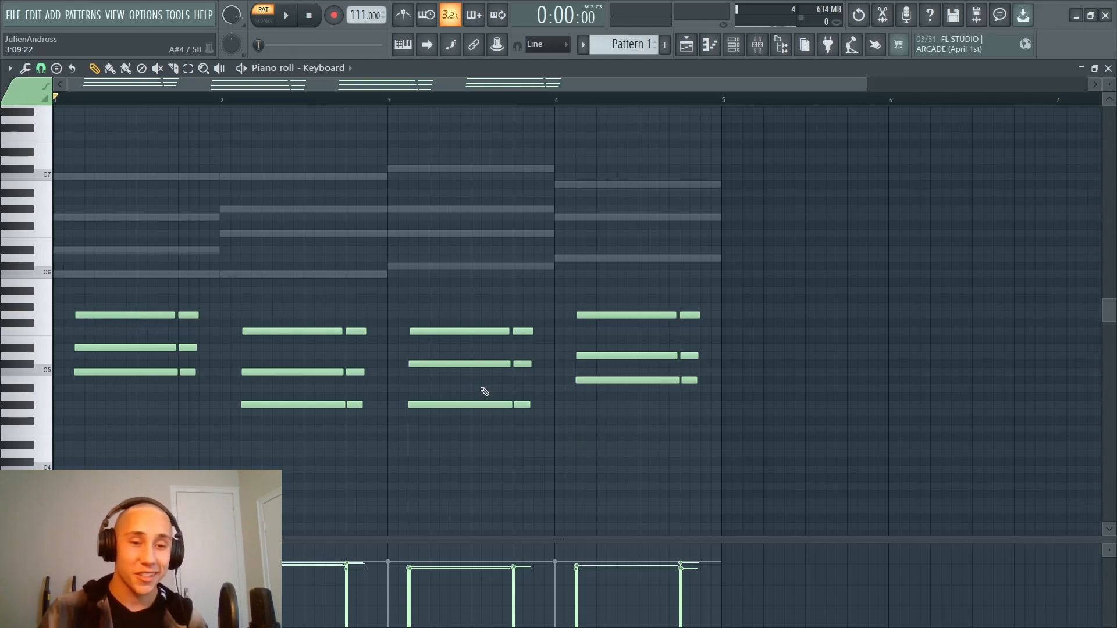
Step: Assign the Keyboard channel to a target mixer track in the channel rack
{"action": "left_click", "coordinate": [733, 45]}
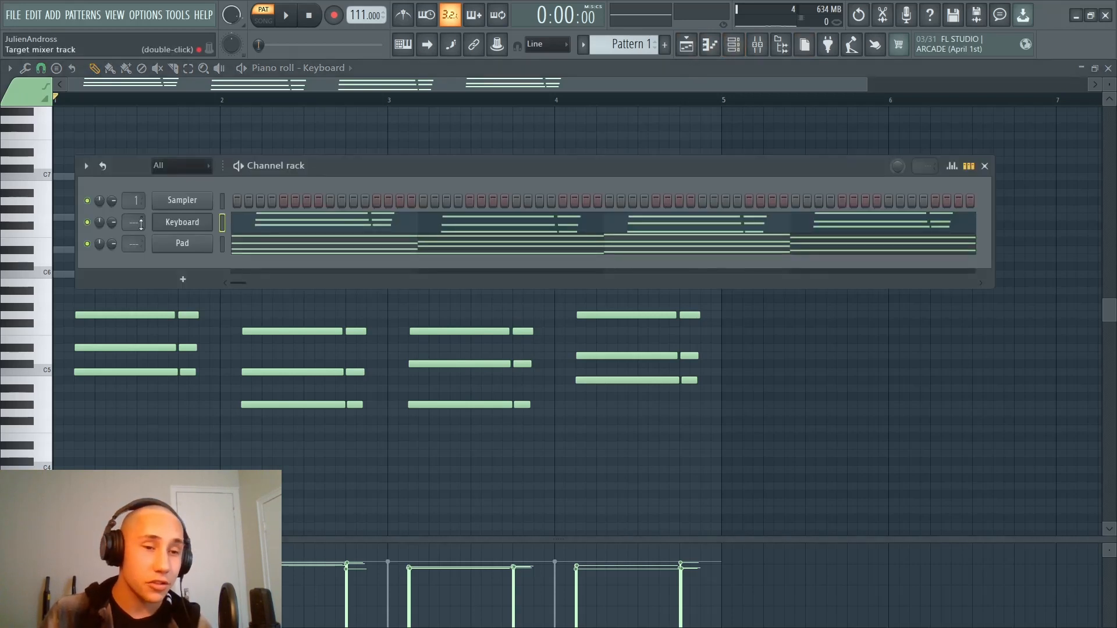
{"action": "scroll", "coordinate": [139, 244], "scroll_direction": "up", "scroll_amount": 1}
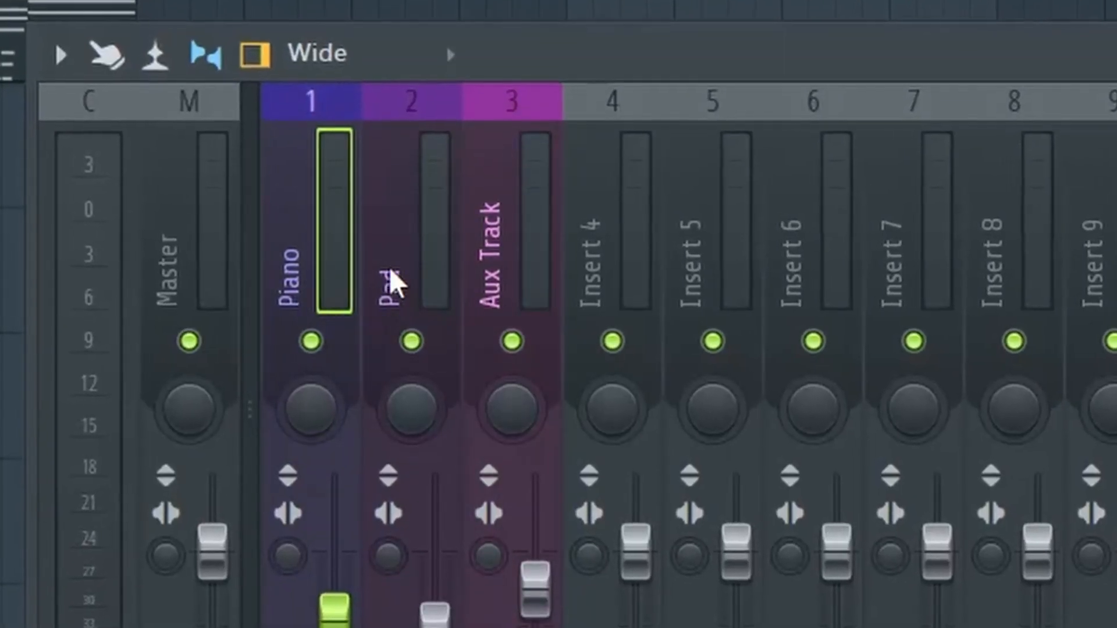
Step: Examine the routing and empty effect slots of the Piano, Pad and Aux Track mixer tracks
{"action": "left_click", "coordinate": [396, 265]}
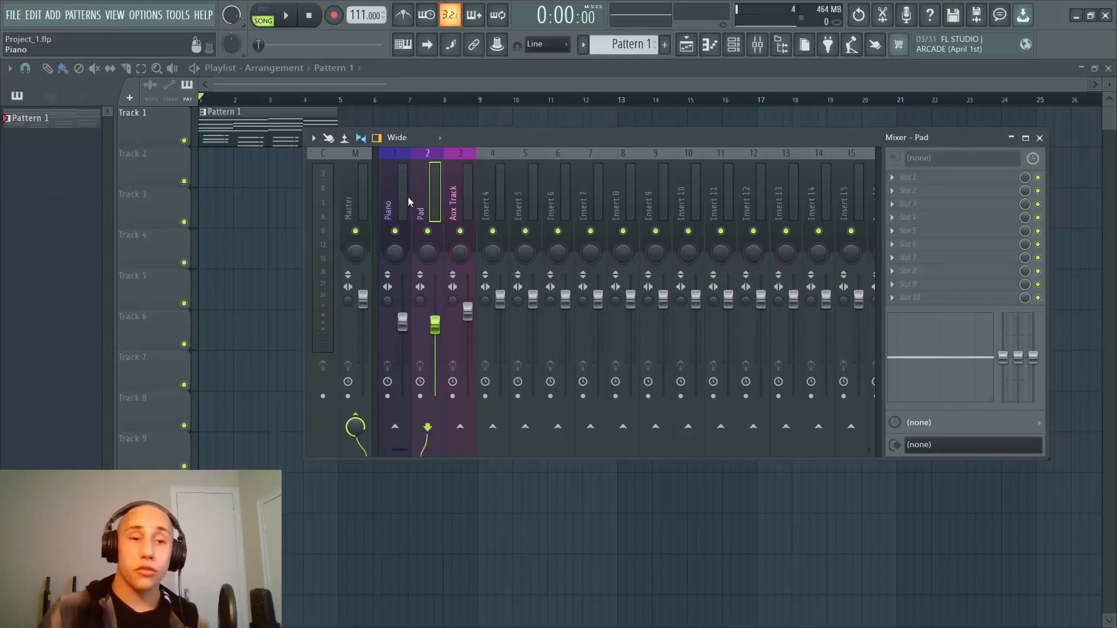
{"action": "left_click", "coordinate": [389, 194]}
{"action": "left_click", "coordinate": [419, 195]}
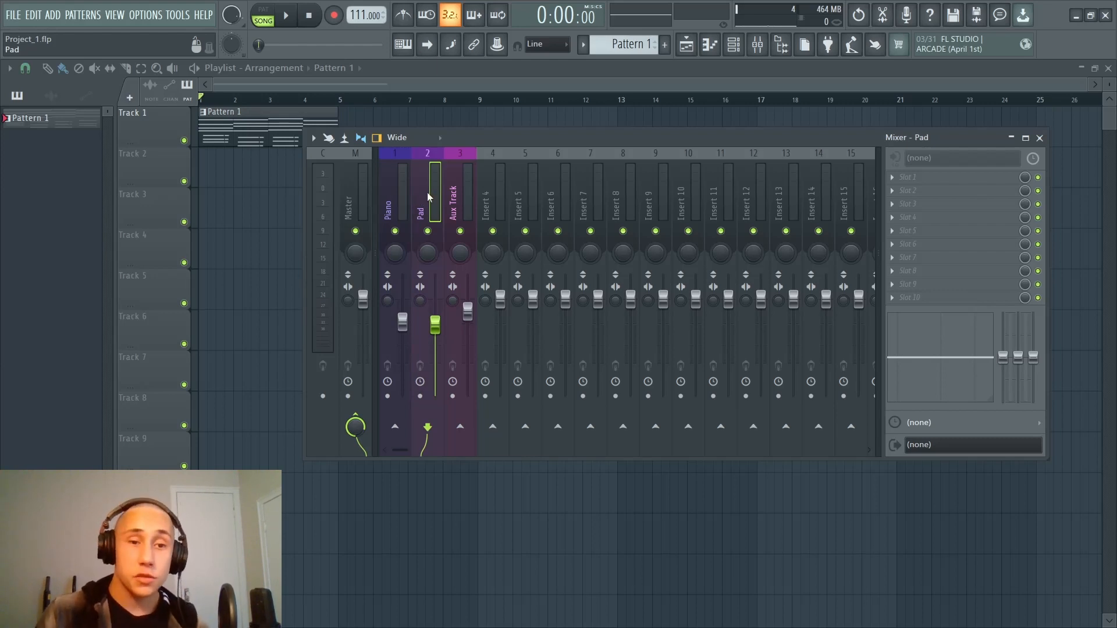
{"action": "left_click", "coordinate": [399, 198]}
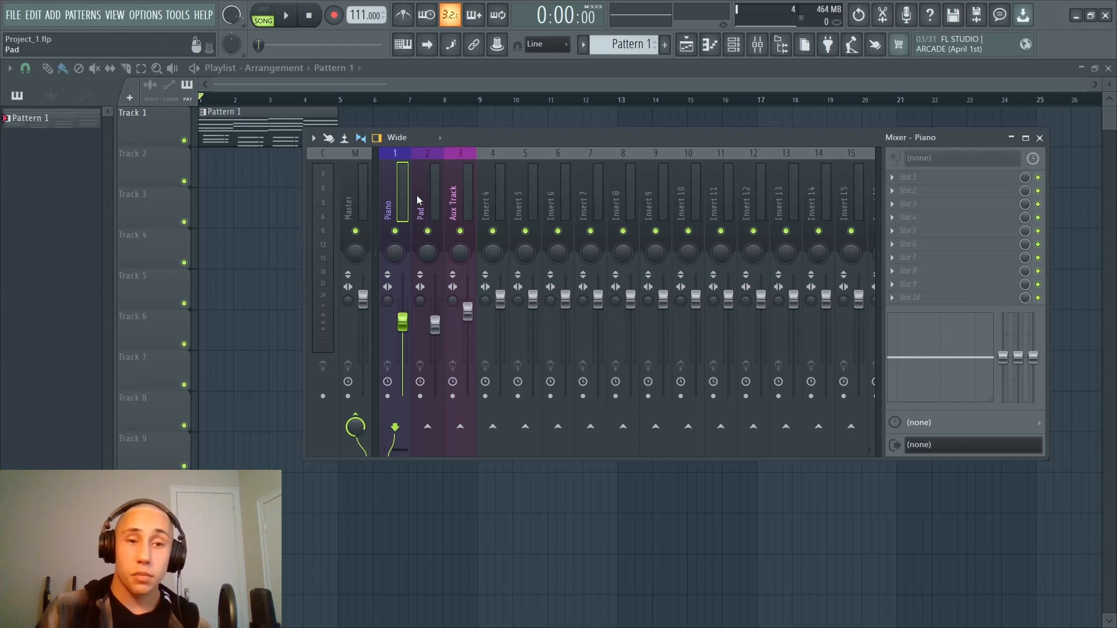
{"action": "left_click", "coordinate": [418, 198]}
{"action": "left_click", "coordinate": [453, 198]}
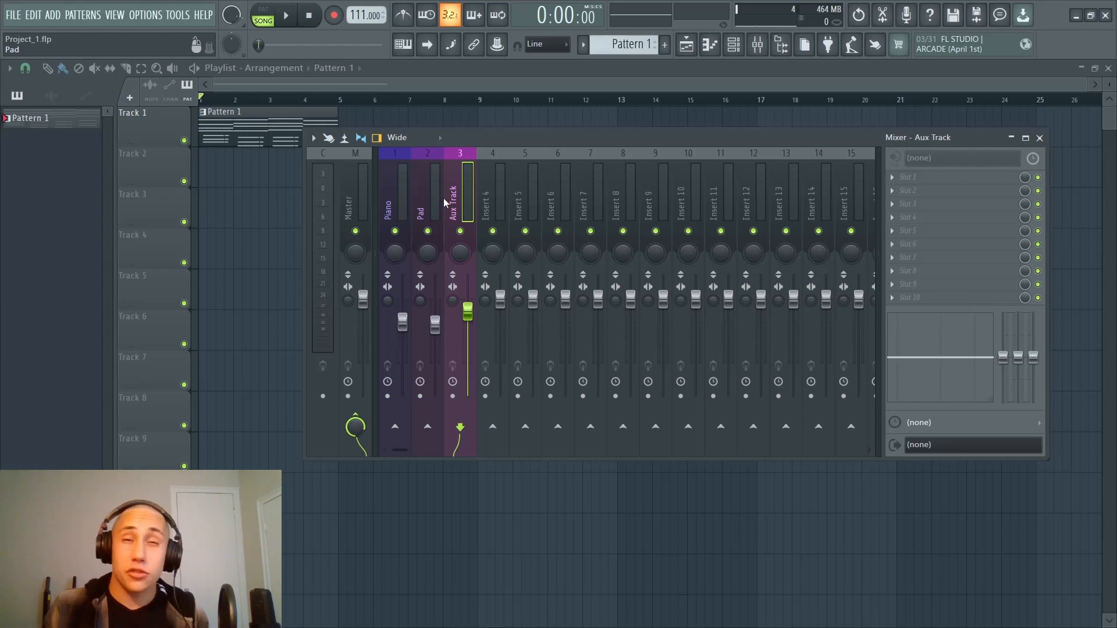
{"action": "left_click", "coordinate": [431, 202]}
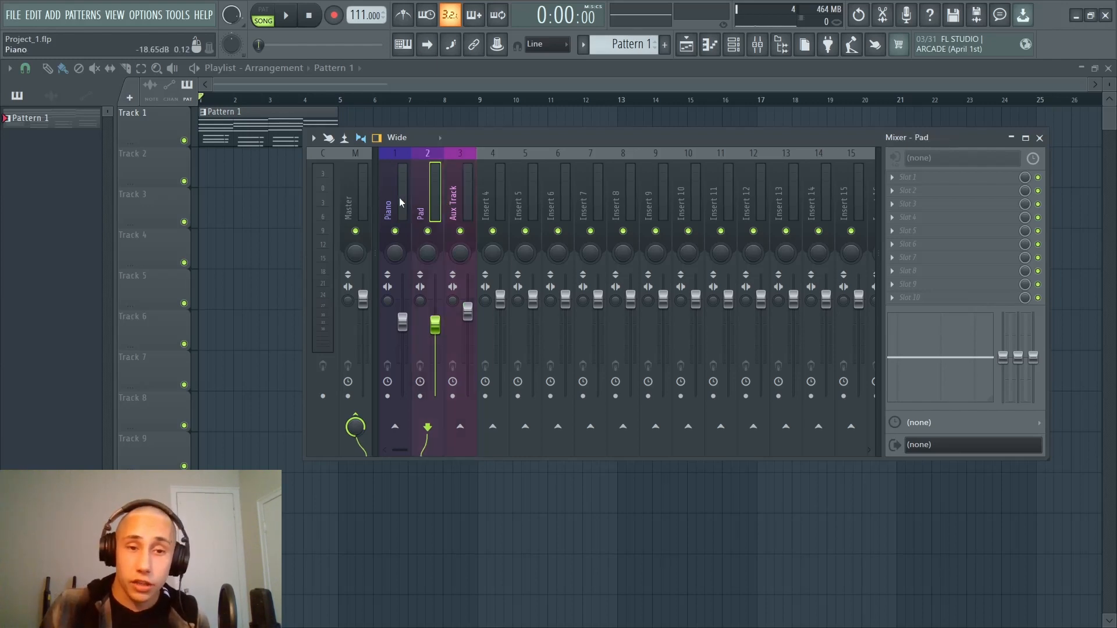
Step: Send the Piano and Pad mixer tracks to the Aux Track, with the Pad's send level at about 100%
{"action": "left_click", "coordinate": [400, 202]}
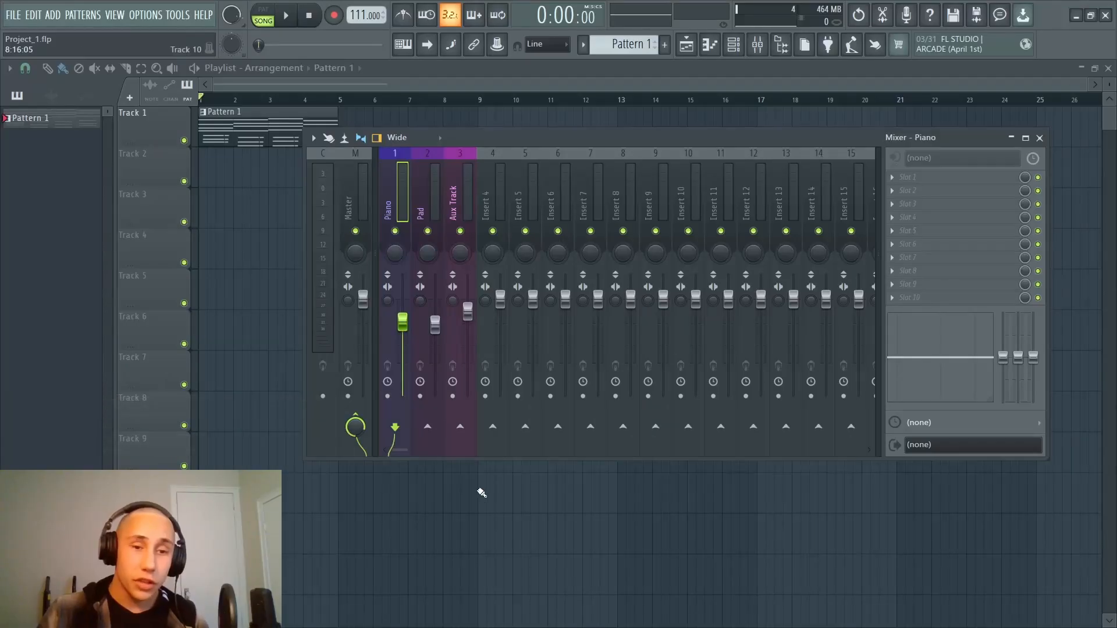
{"action": "left_click", "coordinate": [466, 433]}
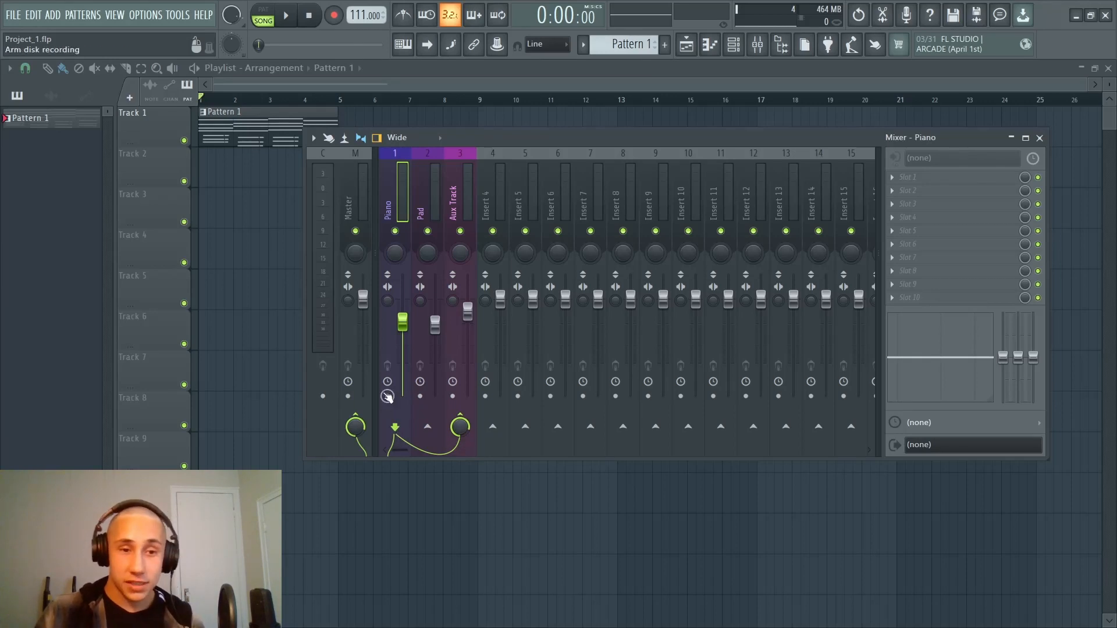
{"action": "left_click", "coordinate": [434, 322]}
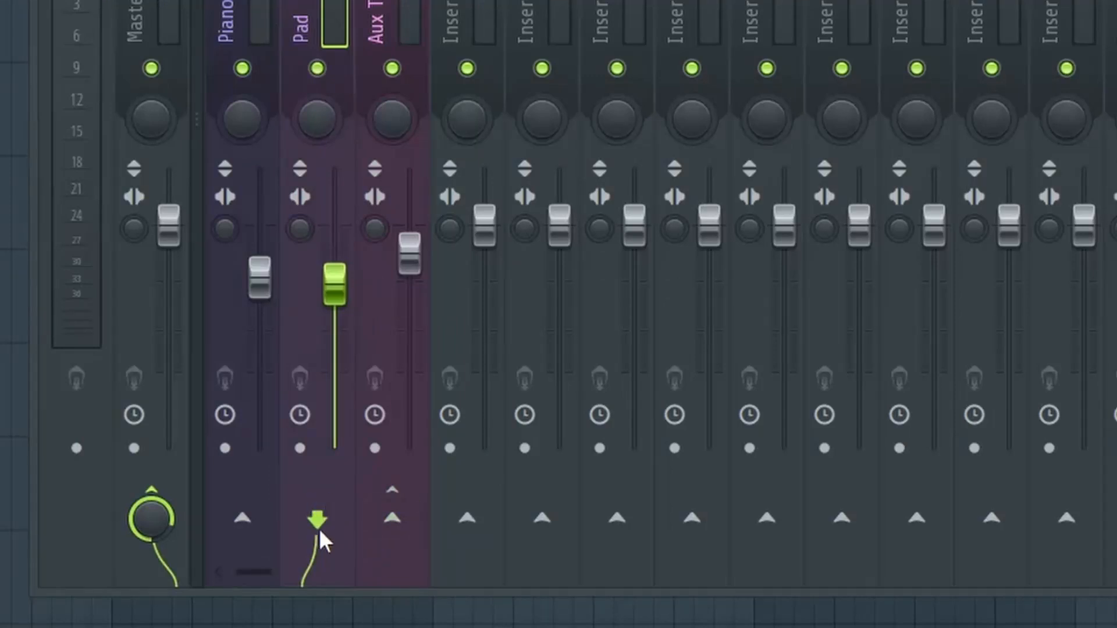
{"action": "left_click", "coordinate": [395, 516]}
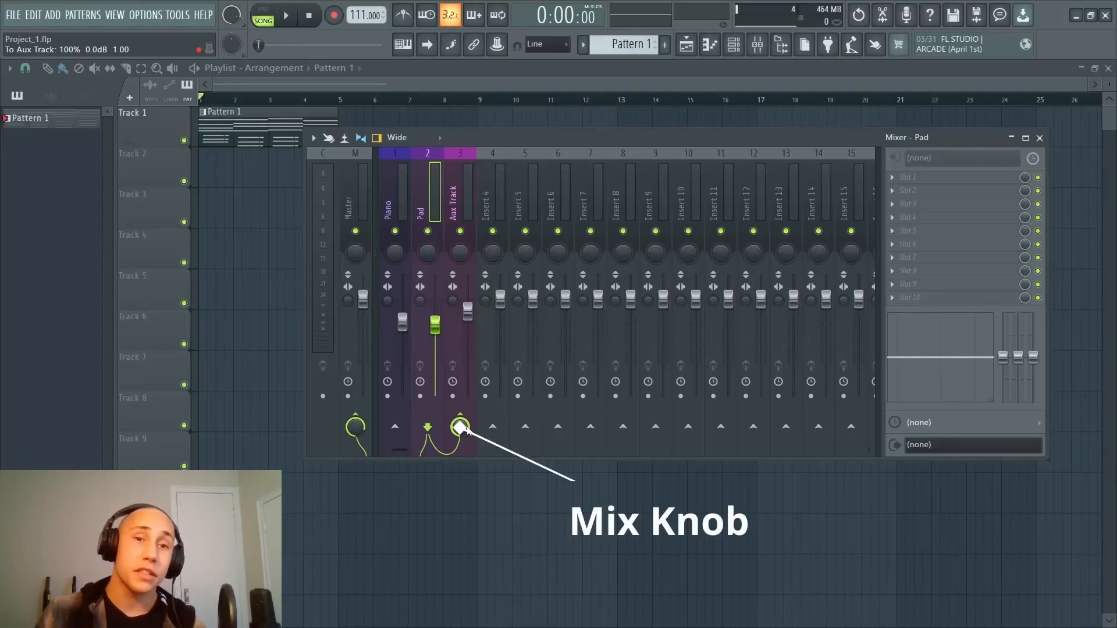
{"action": "left_click_drag", "start_coordinate": [460, 428], "coordinate": [460, 433]}
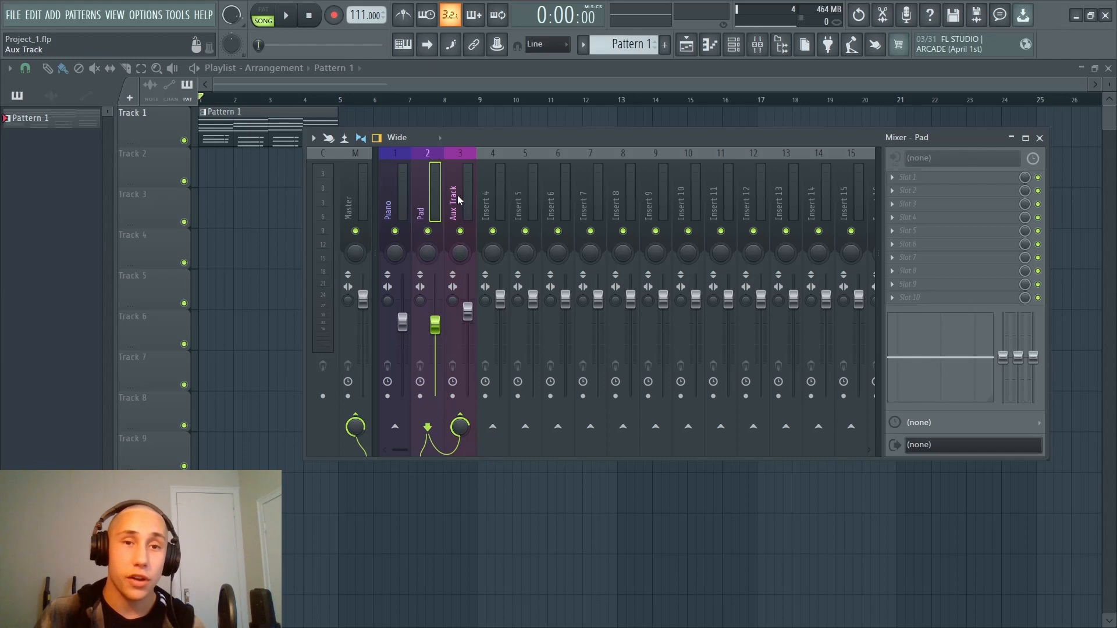
{"action": "left_click_drag", "start_coordinate": [460, 428], "coordinate": [460, 424]}
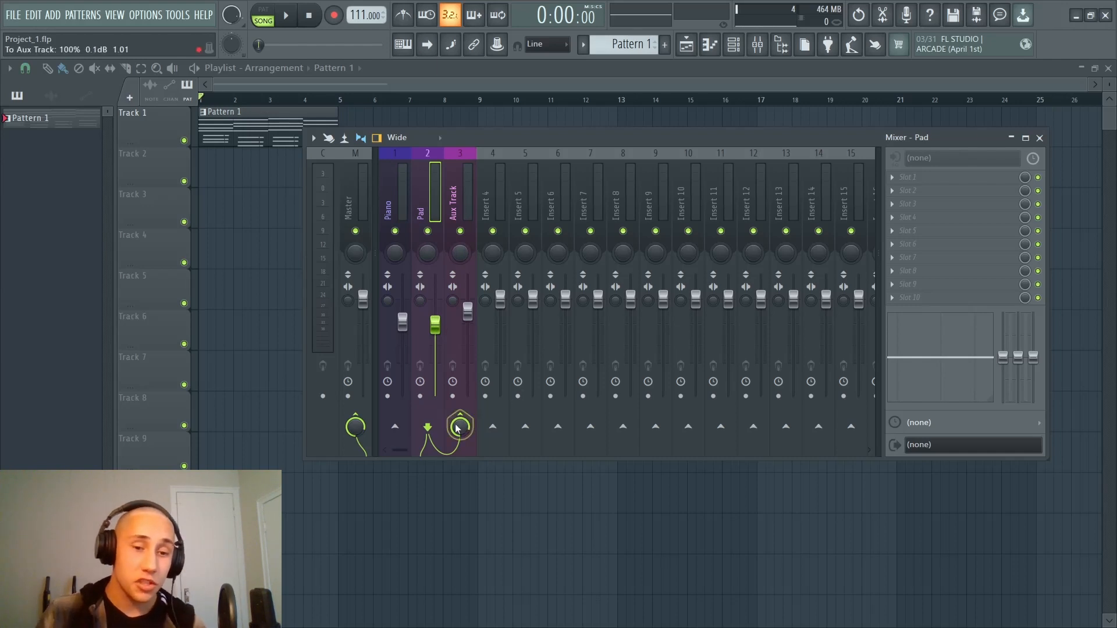
Step: Check the Piano and Pad sends and test the Aux Track's mute during playback
{"action": "left_click", "coordinate": [386, 173]}
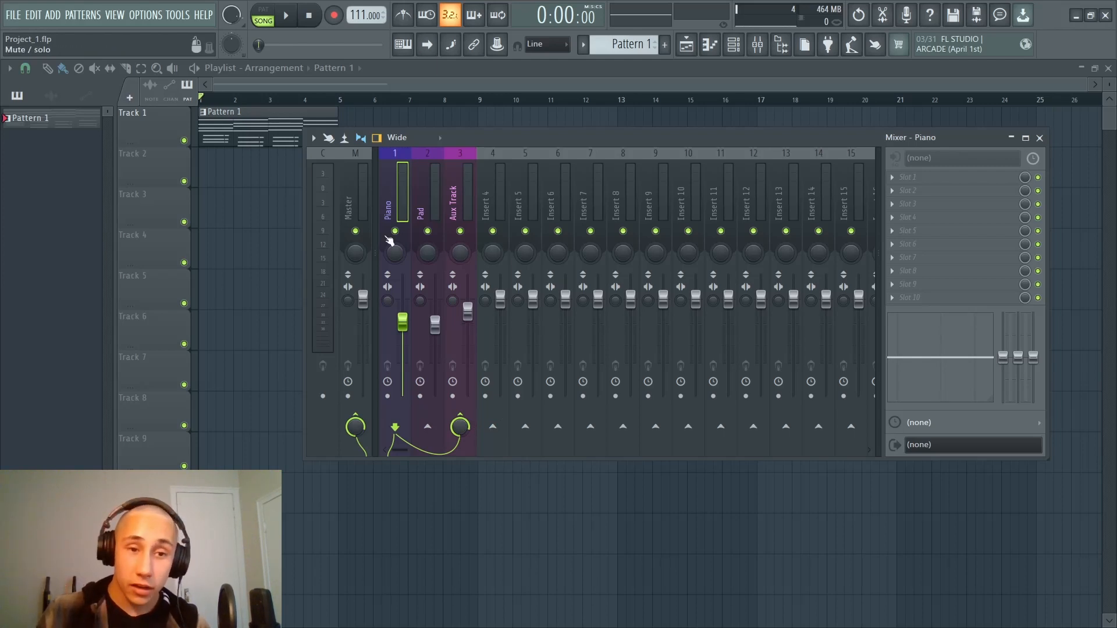
{"action": "left_click", "coordinate": [418, 204]}
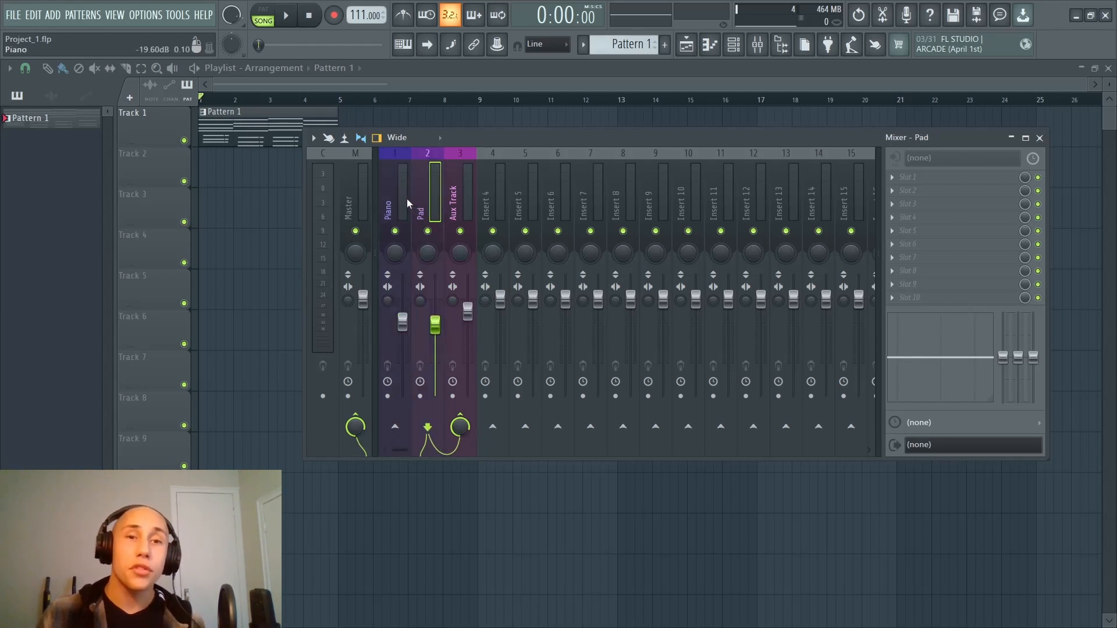
{"action": "left_click", "coordinate": [472, 190]}
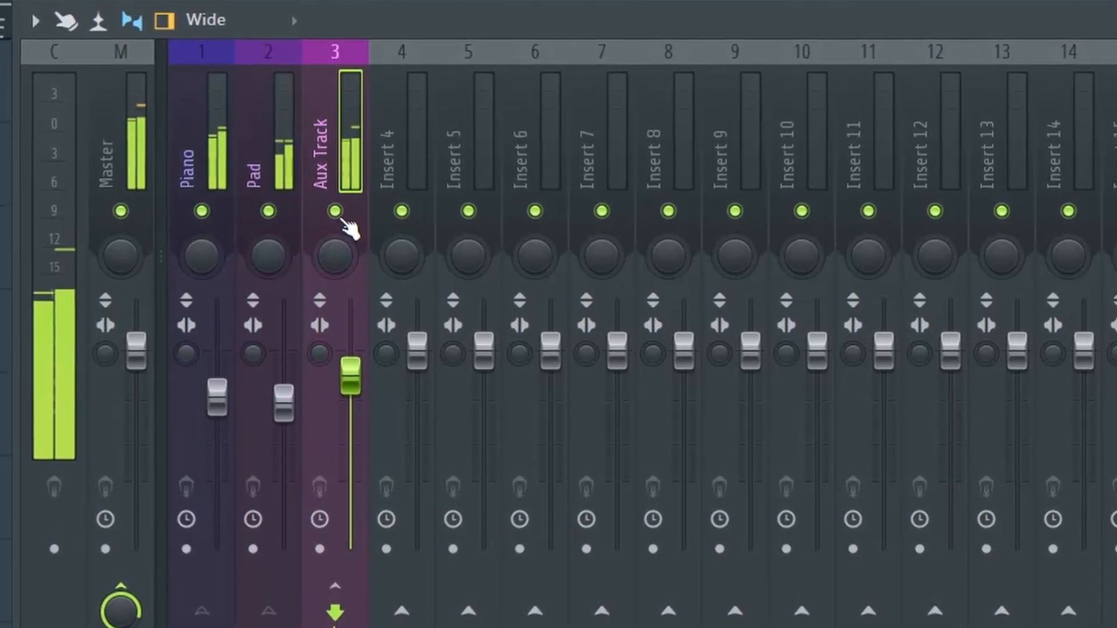
{"action": "left_click", "coordinate": [329, 207]}
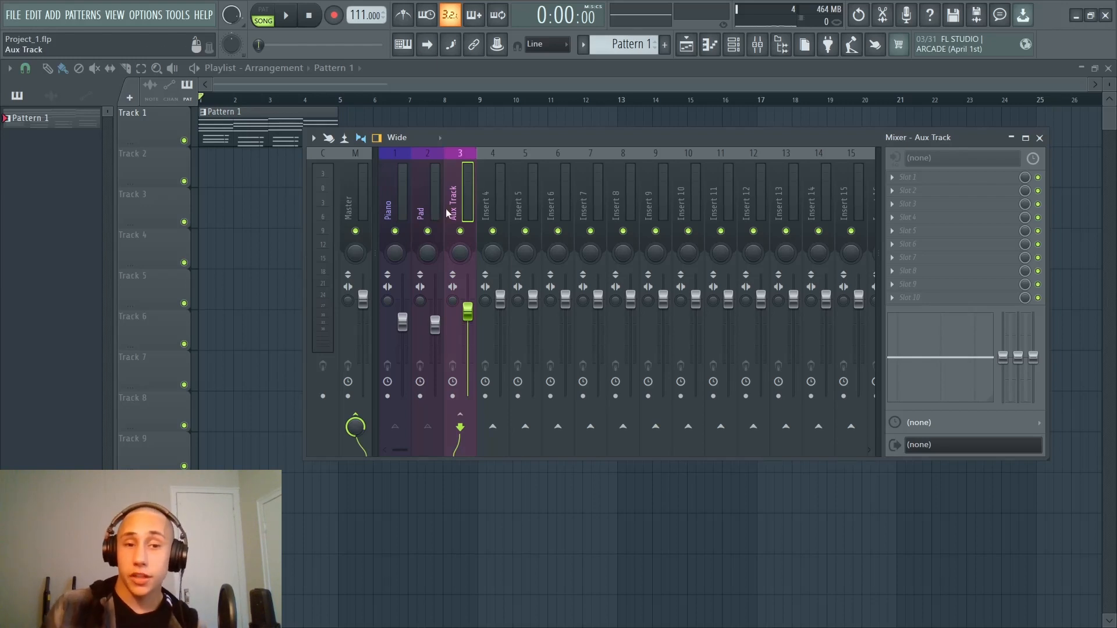
Step: Add Fruity Reeverb 2 to the Aux Track with no dry signal, a raised wet level and 58% stereo separation
{"action": "left_click", "coordinate": [935, 173]}
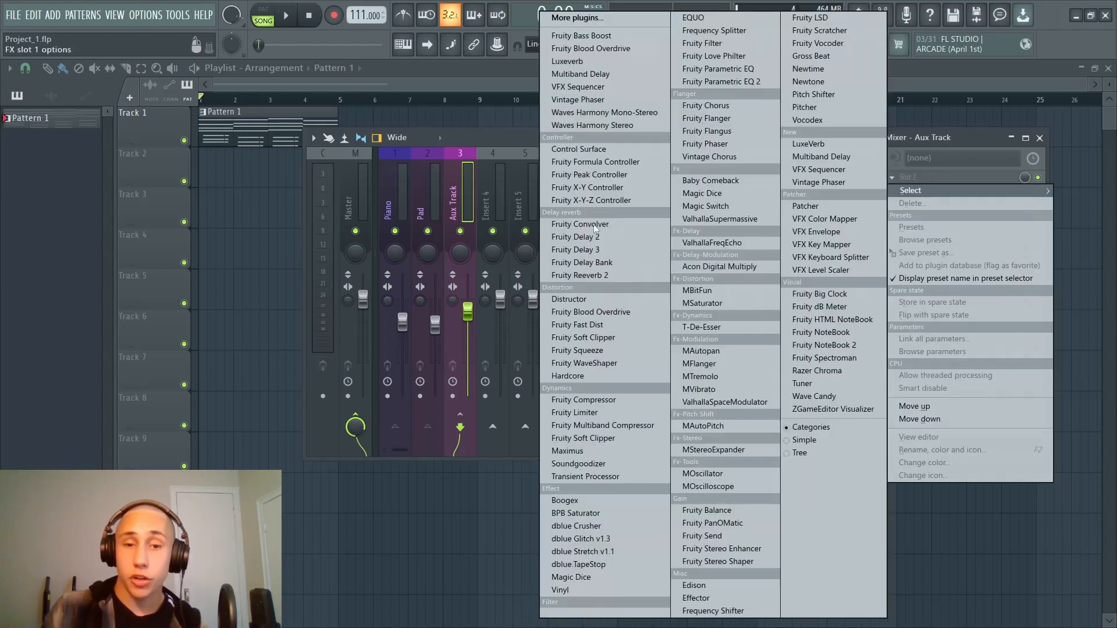
{"action": "left_click", "coordinate": [620, 262]}
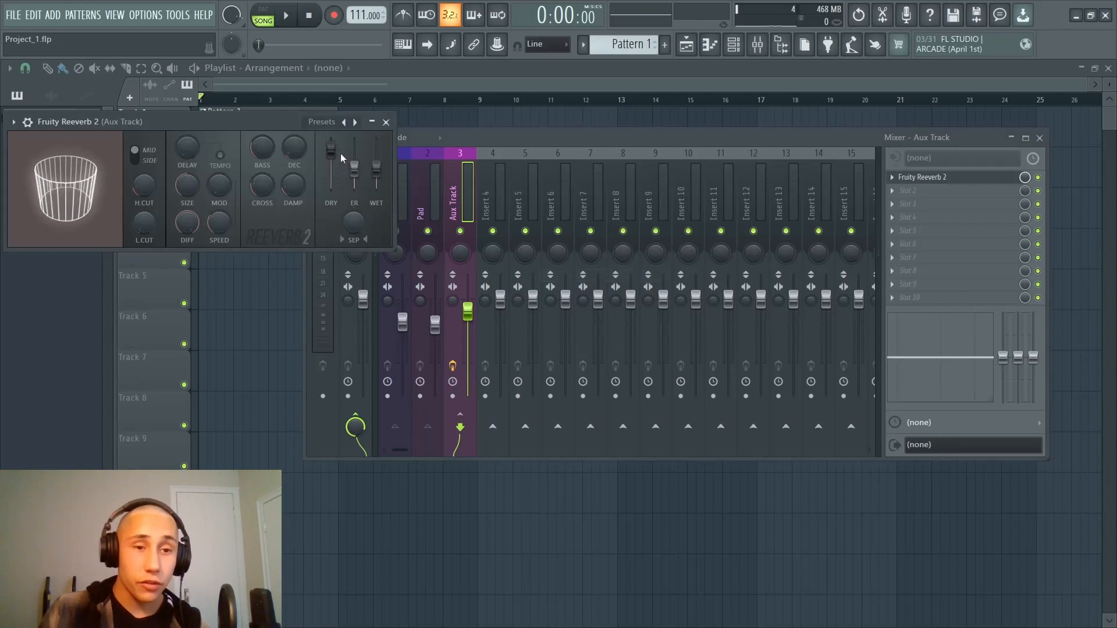
{"action": "left_click_drag", "start_coordinate": [331, 150], "coordinate": [331, 186]}
{"action": "left_click_drag", "start_coordinate": [859, 314], "coordinate": [859, 268]}
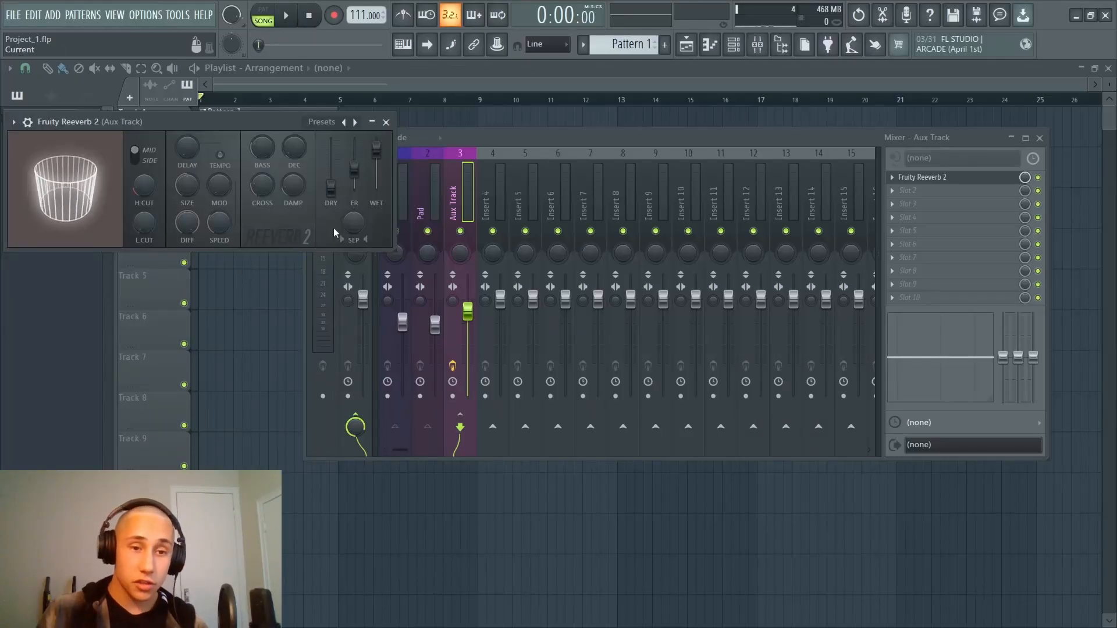
{"action": "left_click_drag", "start_coordinate": [358, 228], "coordinate": [374, 149]}
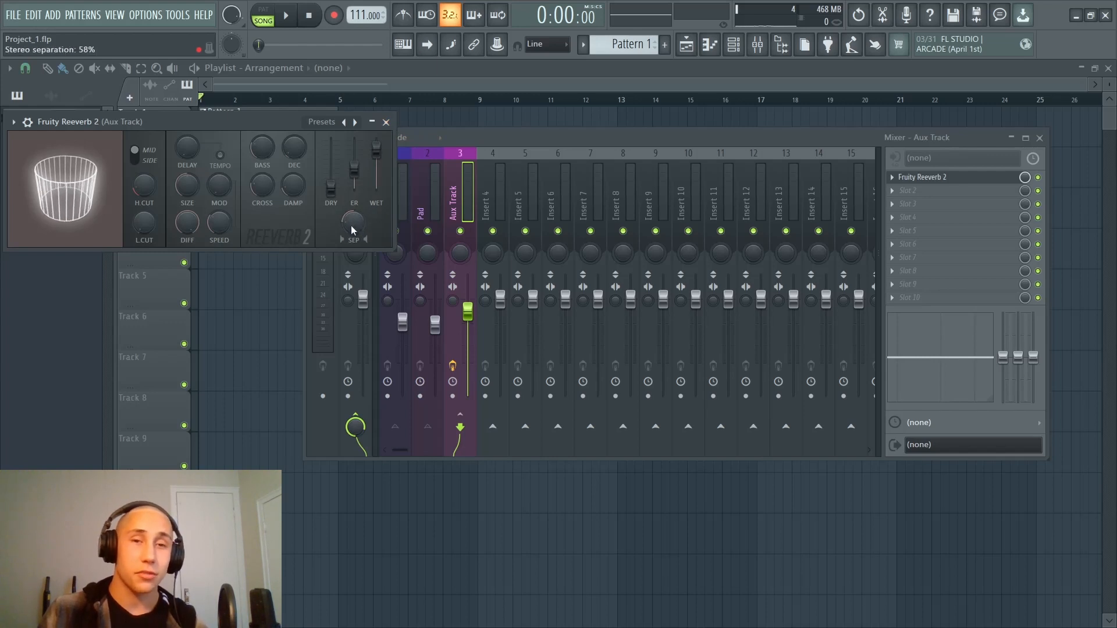
{"action": "left_click", "coordinate": [942, 177]}
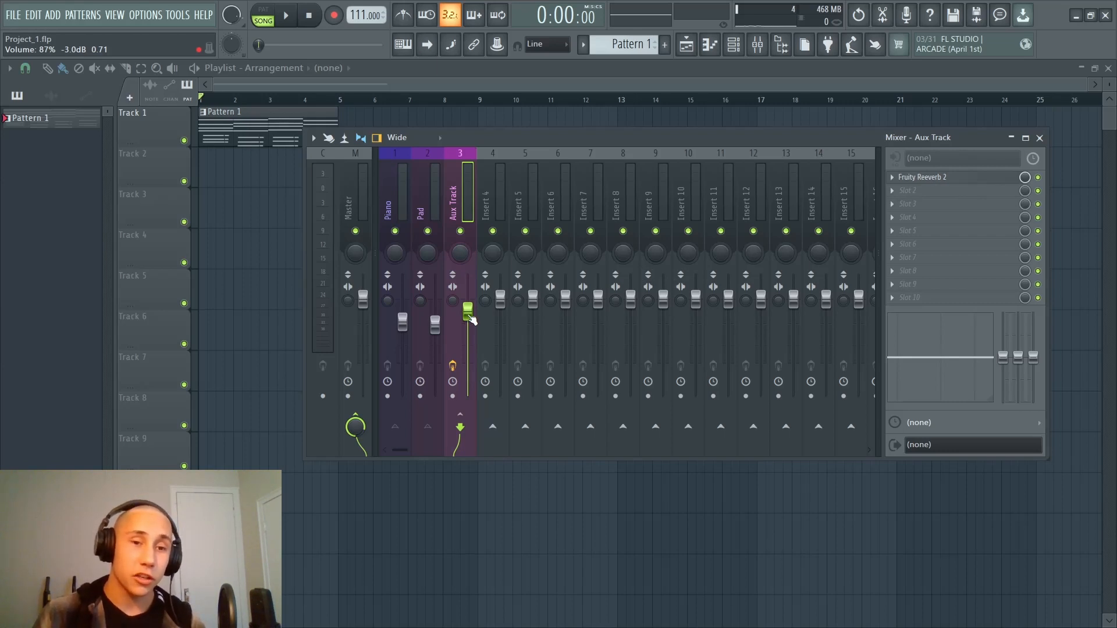
Step: Lower the Aux Track's volume almost to the minimum and check the Piano and Pad sends
{"action": "left_click_drag", "start_coordinate": [471, 320], "coordinate": [471, 341]}
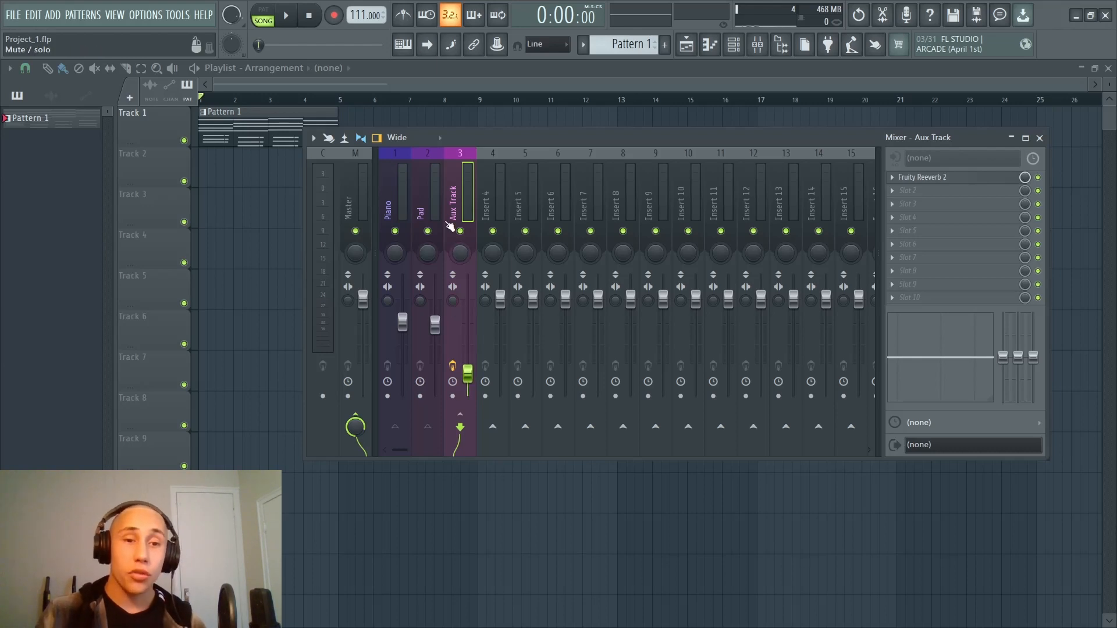
{"action": "left_click", "coordinate": [431, 202]}
{"action": "left_click", "coordinate": [406, 201]}
{"action": "left_click", "coordinate": [419, 201]}
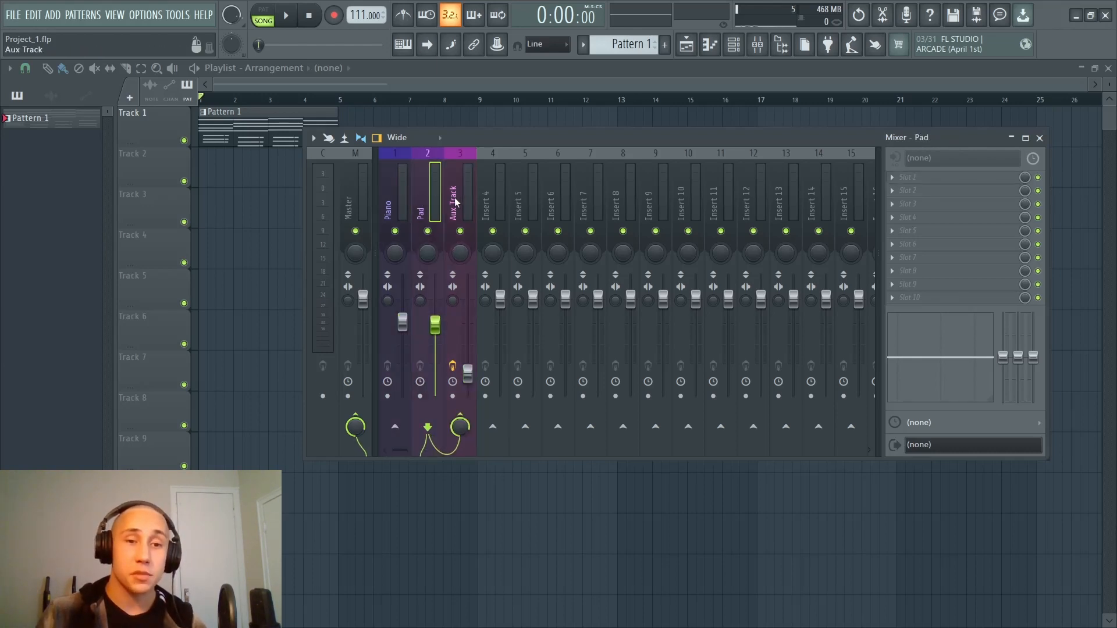
{"action": "left_click", "coordinate": [472, 199]}
Step: Sweep the Aux Track's volume up to audition the reverb and settle it at 52% (-12.0 dB)
{"action": "mouse_move", "coordinate": [467, 373]}
{"action": "left_mouse_down"}
{"action": "mouse_move", "coordinate": [471, 389]}
{"action": "mouse_move", "coordinate": [467, 366]}
{"action": "left_mouse_up"}
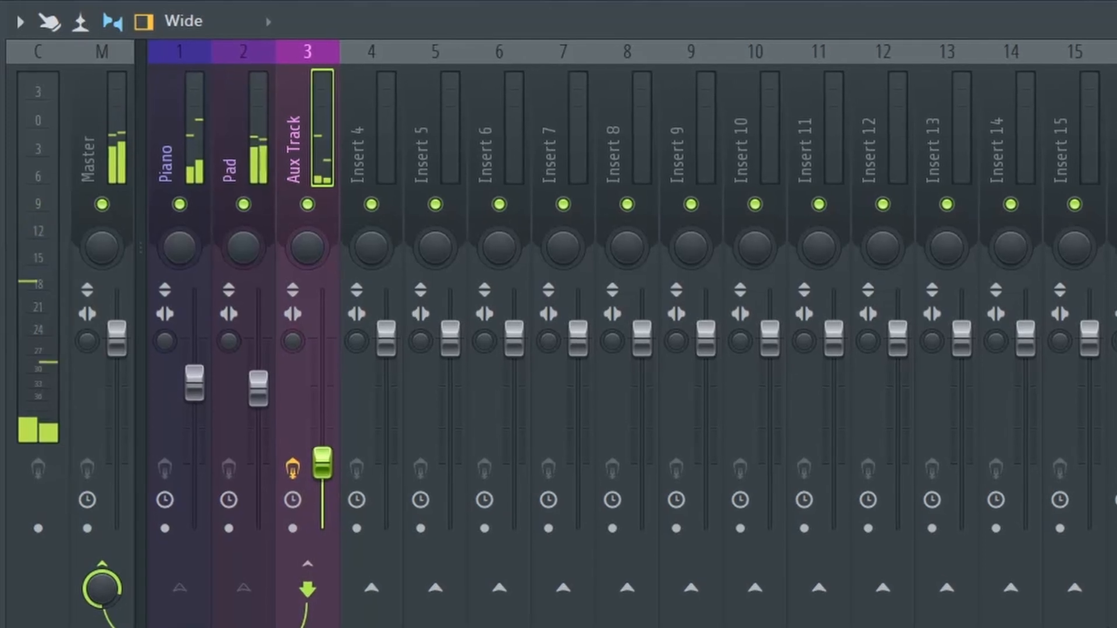
{"action": "left_click_drag", "start_coordinate": [322, 463], "coordinate": [340, 312]}
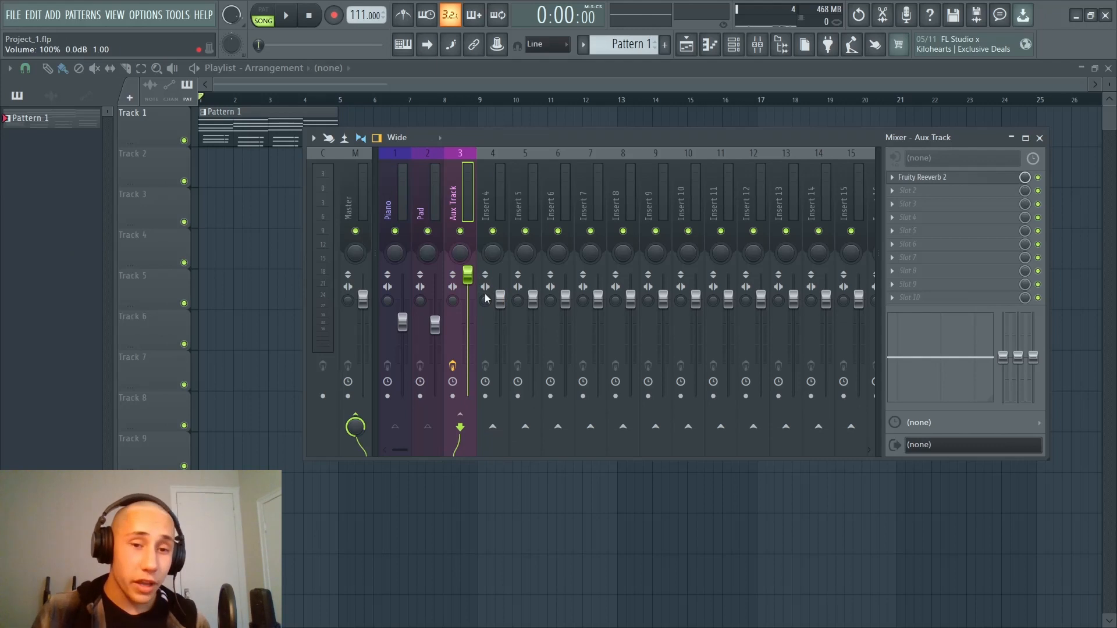
{"action": "left_click_drag", "start_coordinate": [467, 273], "coordinate": [468, 345]}
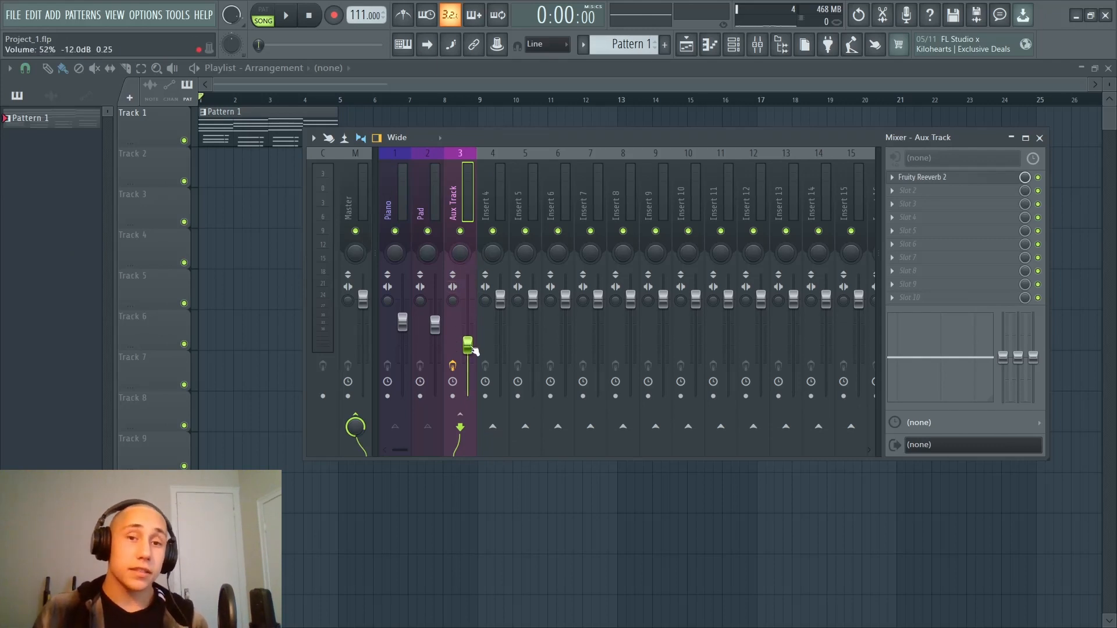
Step: Review the Piano and Pad tracks' effect slots and sends, and the Aux Track's volume
{"action": "left_click", "coordinate": [422, 201]}
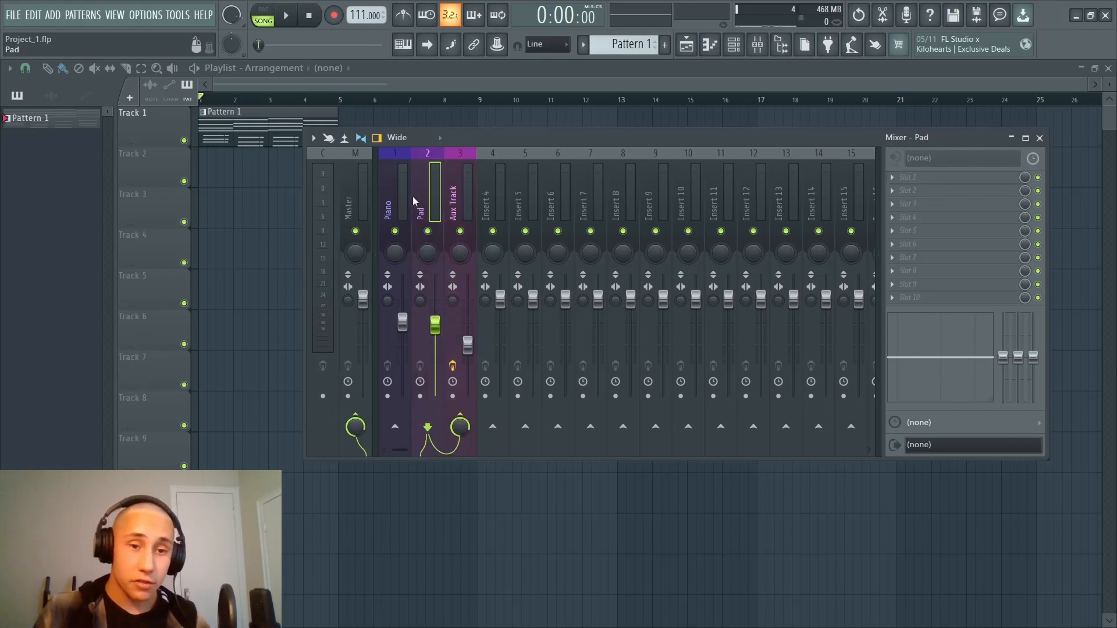
{"action": "left_click", "coordinate": [389, 201]}
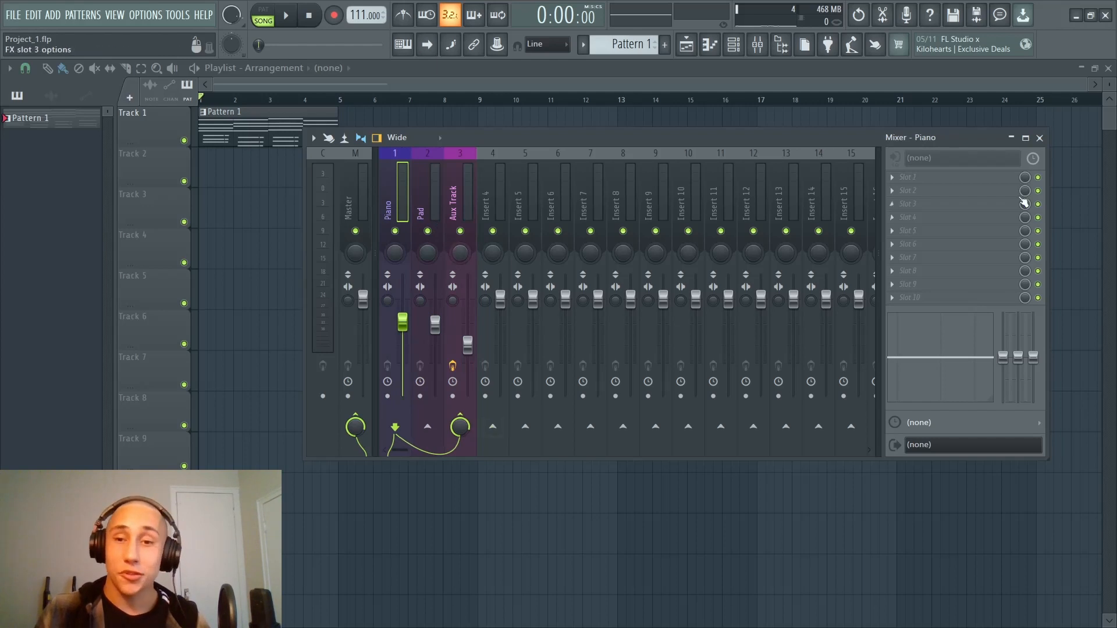
{"action": "left_click", "coordinate": [430, 204]}
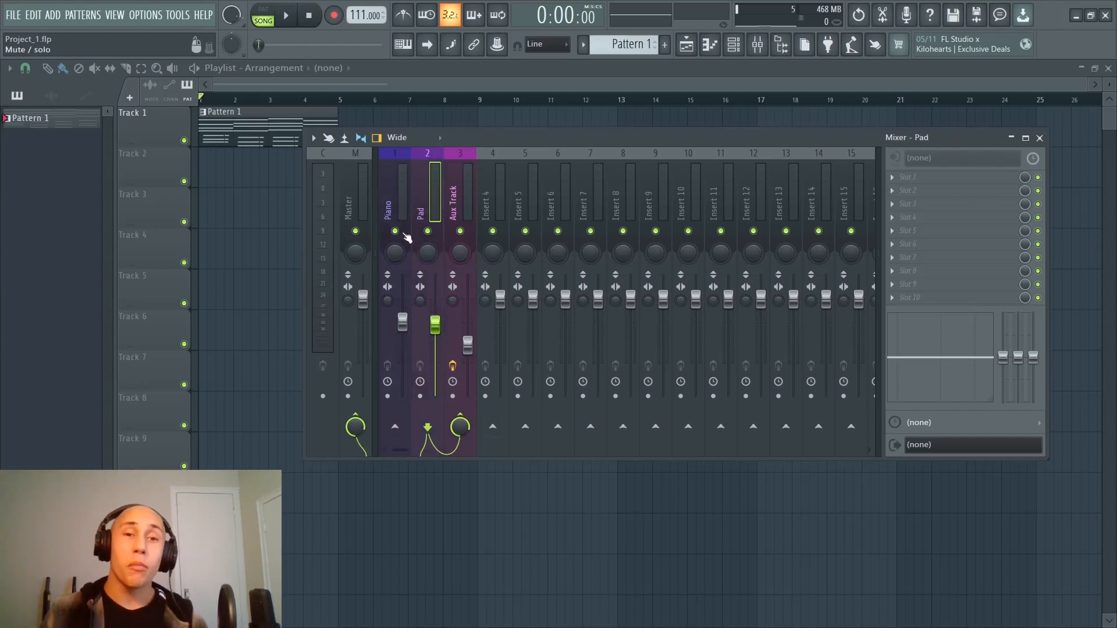
{"action": "left_click", "coordinate": [469, 346]}
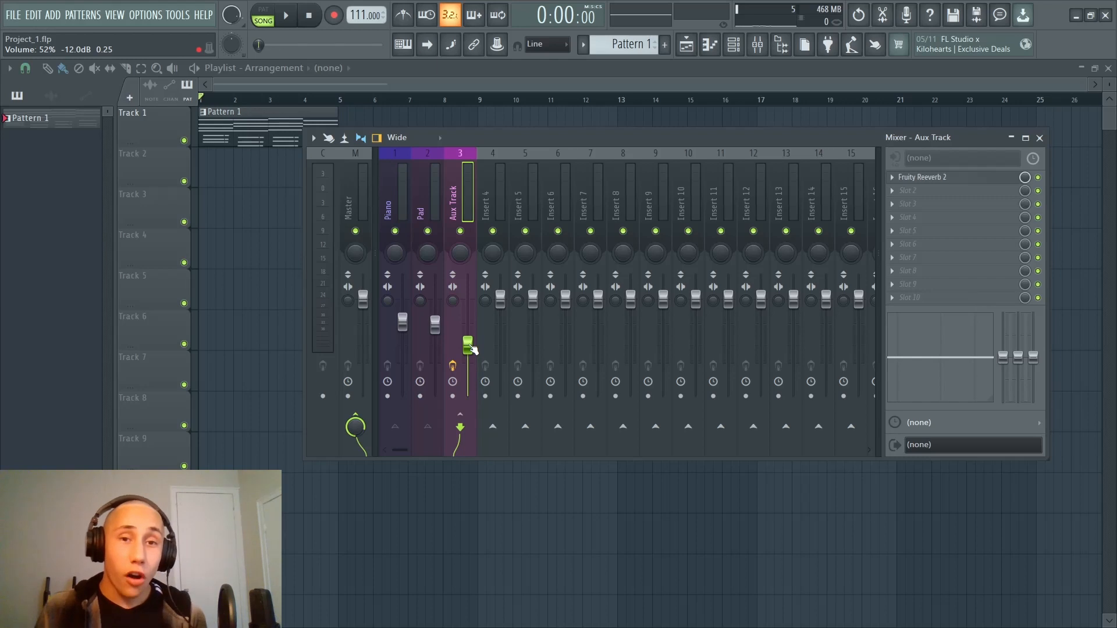
Step: Repeat the Pattern 1 clip on Track 1 so that four copies run from bar 1 to bar 17
{"action": "key", "text": "F9"}
{"action": "left_click", "coordinate": [325, 129]}
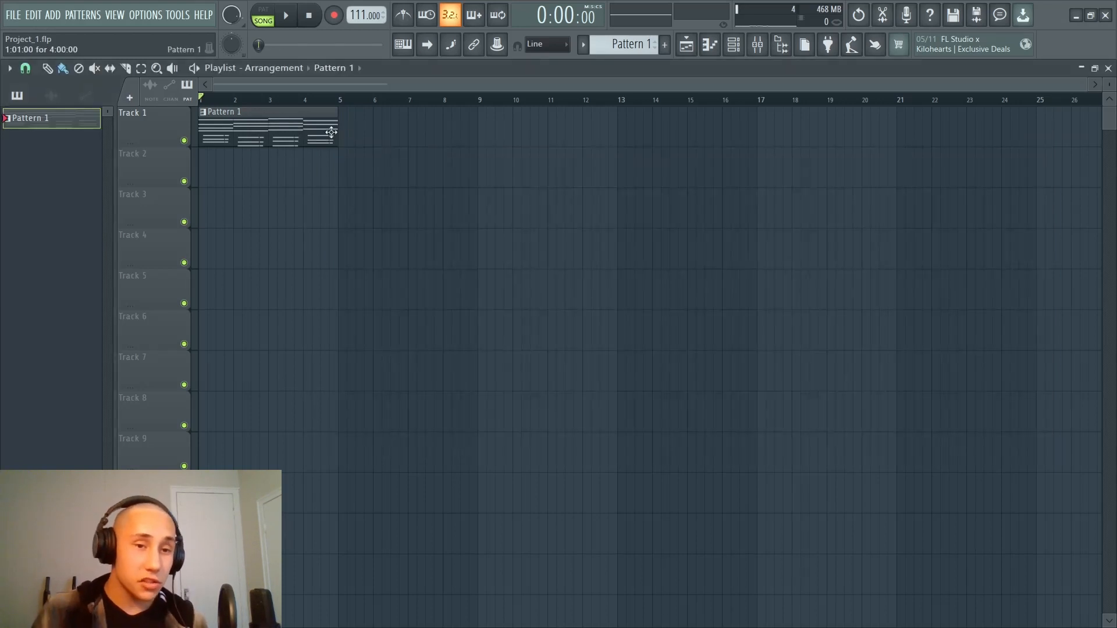
{"action": "left_click", "coordinate": [343, 137]}
{"action": "mouse_move", "coordinate": [458, 138]}
{"action": "left_mouse_down"}
{"action": "mouse_move", "coordinate": [622, 142]}
{"action": "mouse_move", "coordinate": [627, 152]}
{"action": "left_mouse_up"}
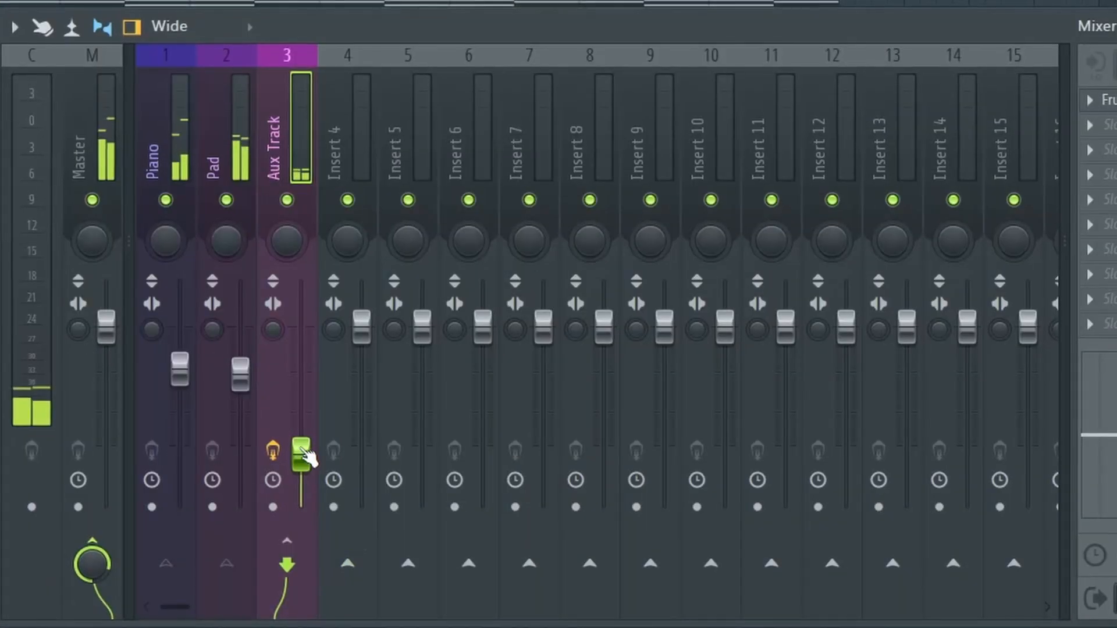
Step: Lower the Aux Track's volume and create an automation clip for it
{"action": "left_click_drag", "start_coordinate": [307, 457], "coordinate": [307, 446]}
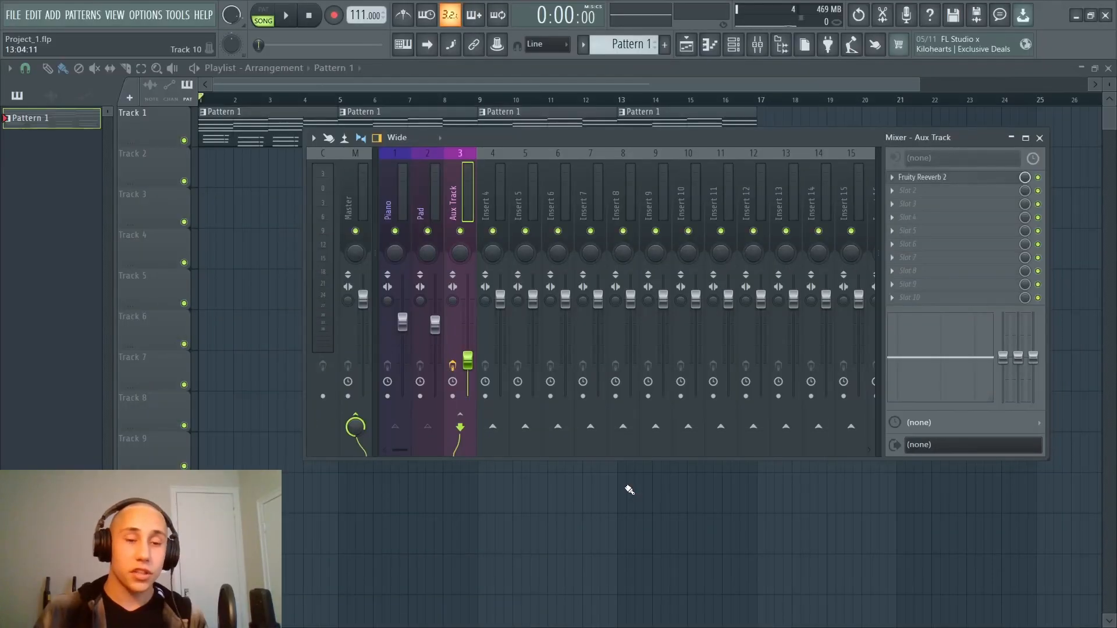
{"action": "right_click", "coordinate": [468, 363]}
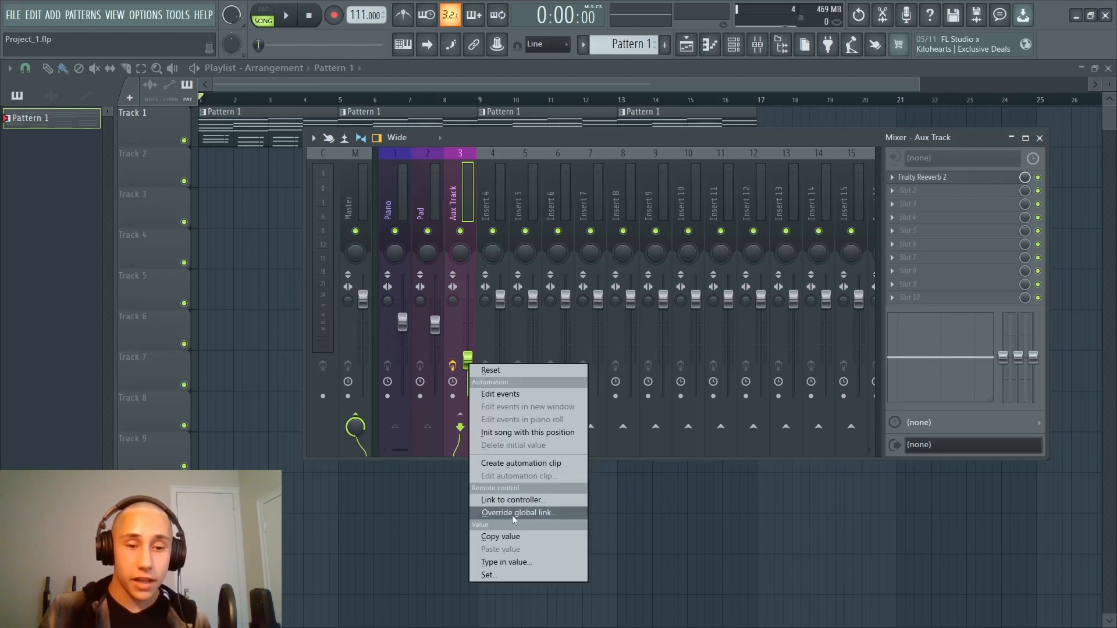
{"action": "left_click", "coordinate": [526, 464]}
Step: Add a point at bar 7 of the Aux Track volume automation and give it the copied value of the first point, 29%
{"action": "right_click", "coordinate": [200, 180]}
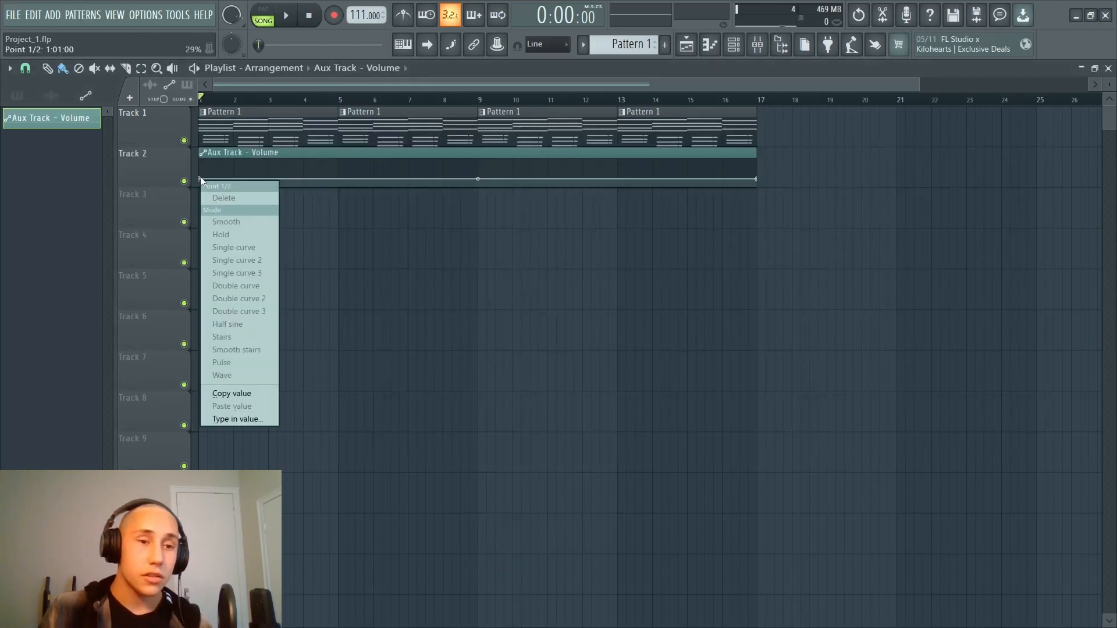
{"action": "left_click", "coordinate": [249, 391]}
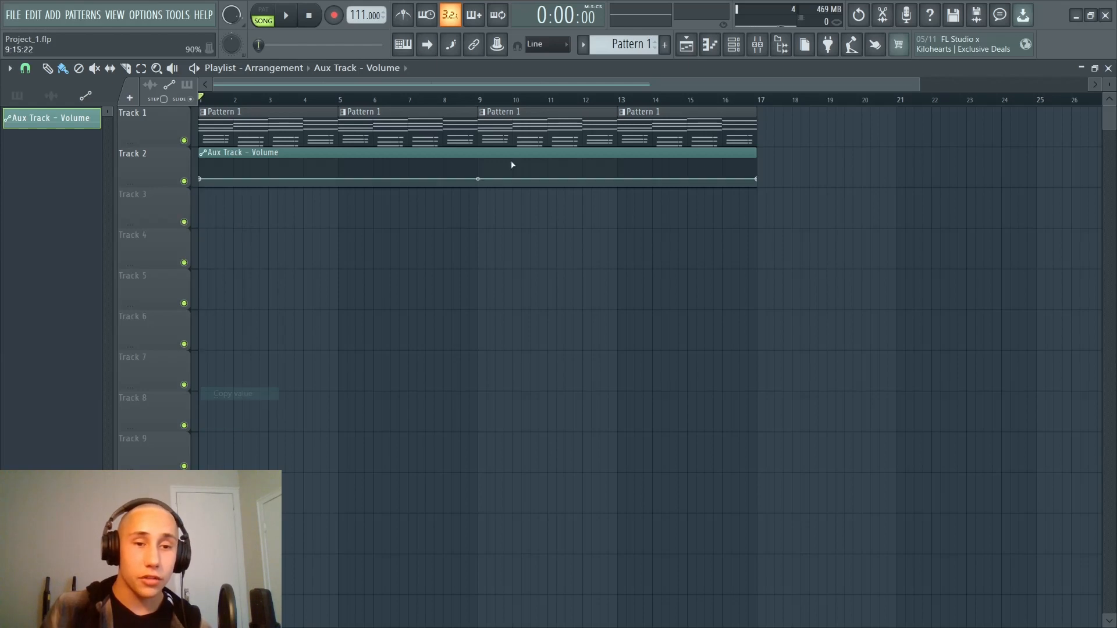
{"action": "right_click", "coordinate": [409, 180]}
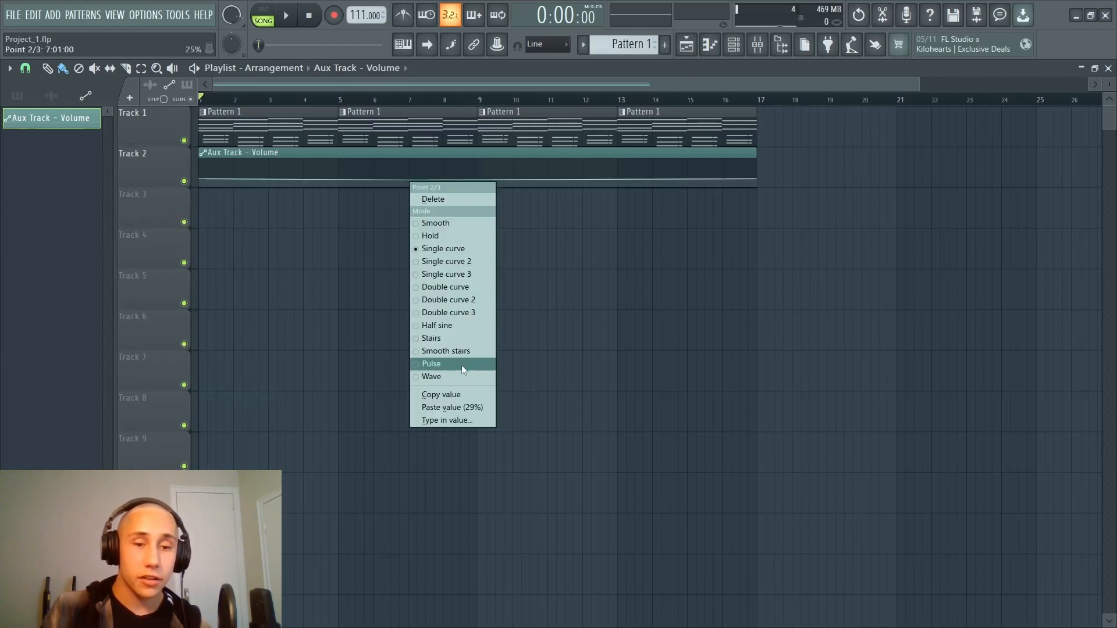
{"action": "left_click", "coordinate": [470, 411]}
Step: Add a raised automation point at bar 11 and paste its value onto the clip's end point
{"action": "left_click_drag", "start_coordinate": [547, 179], "coordinate": [550, 168]}
{"action": "right_click", "coordinate": [549, 168]}
{"action": "left_click", "coordinate": [592, 375]}
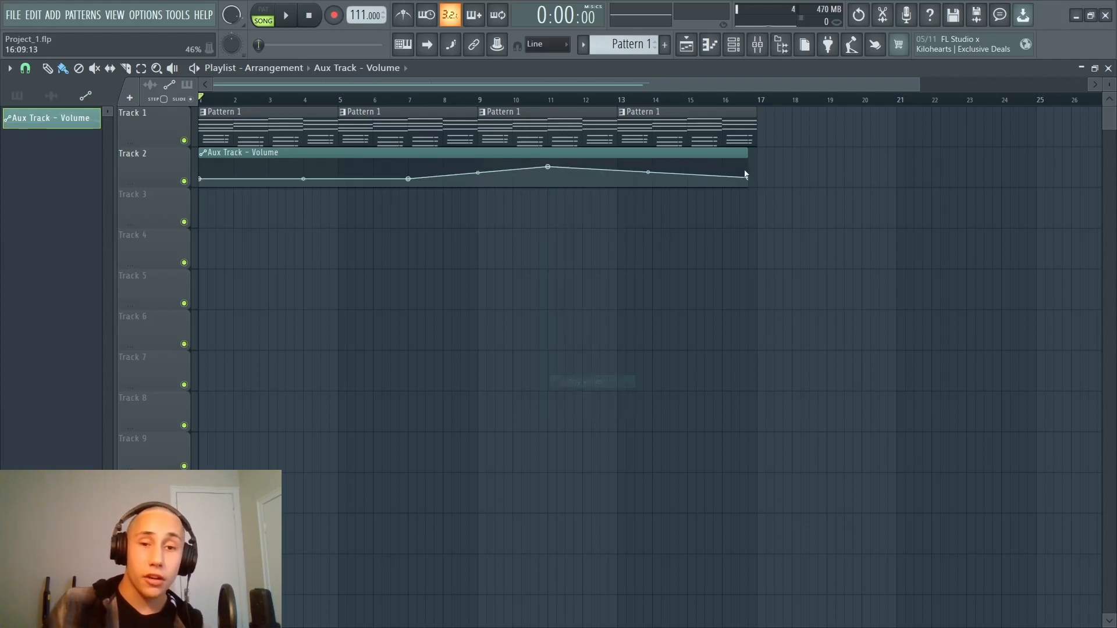
{"action": "left_click_drag", "start_coordinate": [756, 179], "coordinate": [752, 177]}
{"action": "right_click", "coordinate": [751, 177]}
{"action": "left_click", "coordinate": [821, 404]}
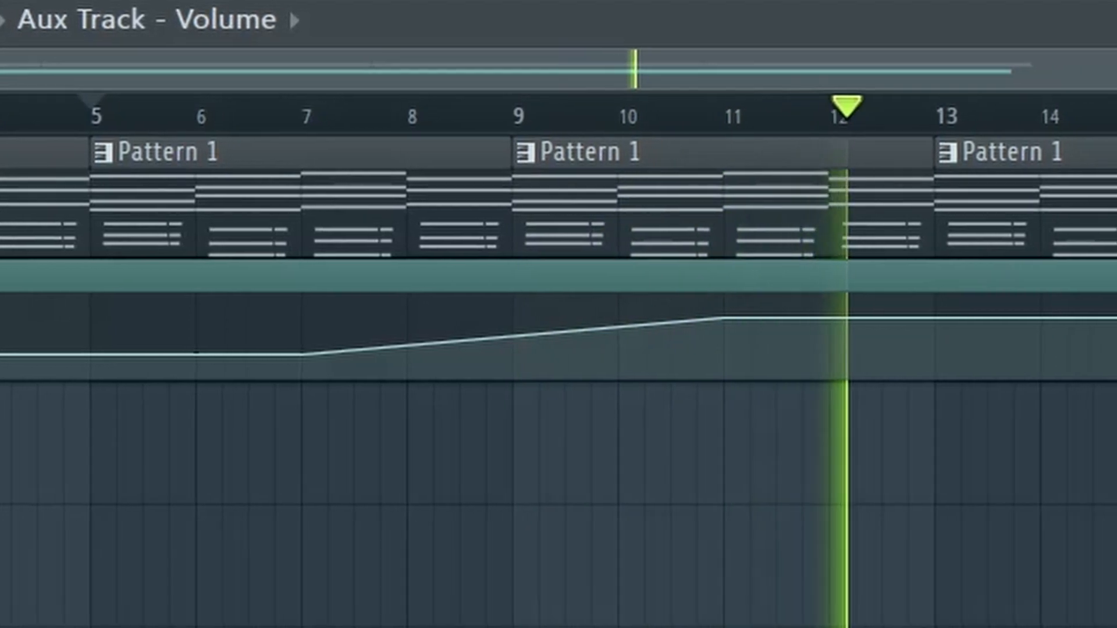
{"action": "key", "text": "space"}
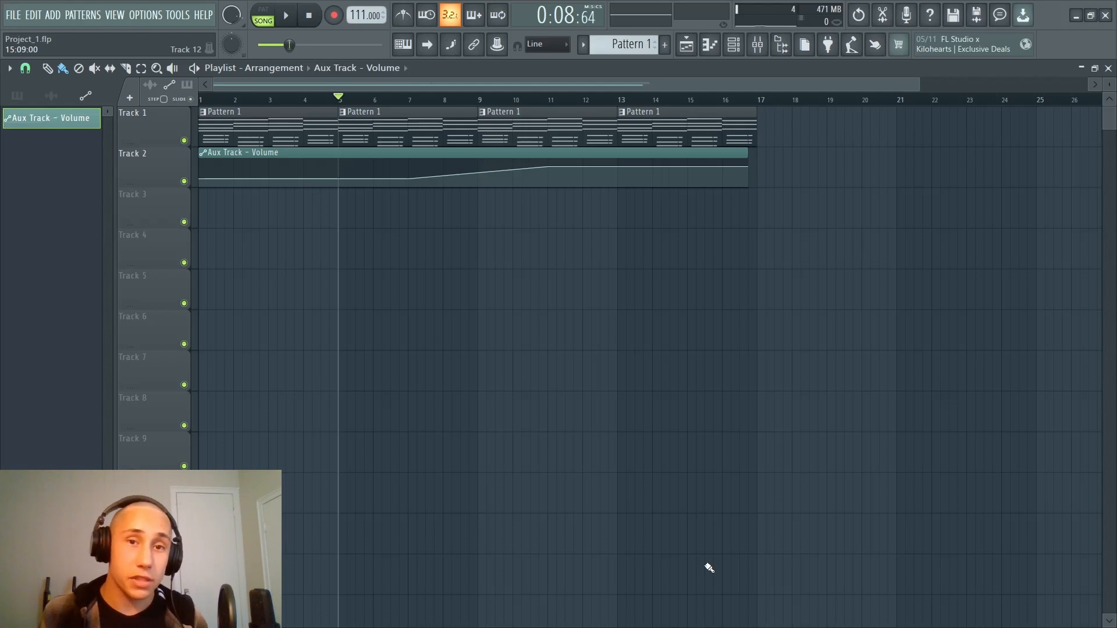
Step: Examine the time in a fishbowl arrangement around bars 57 to 65, comparing the Epic parts' ending with the Insert 24 volume automation
{"action": "mouse_move", "coordinate": [578, 151]}
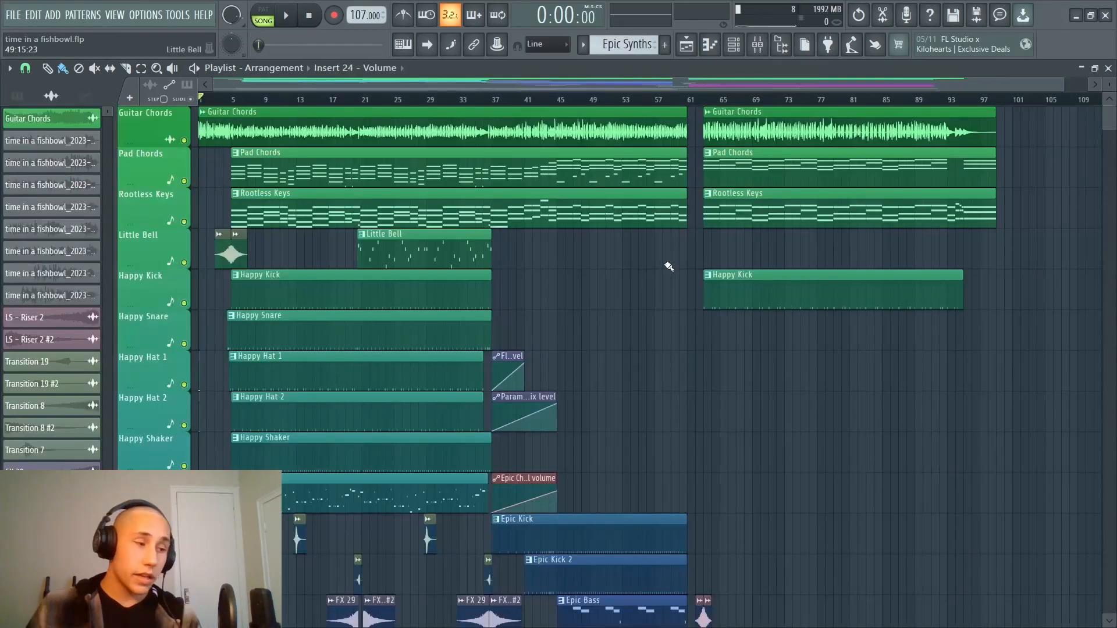
{"action": "scroll", "coordinate": [669, 266], "scroll_direction": "down", "scroll_amount": 8}
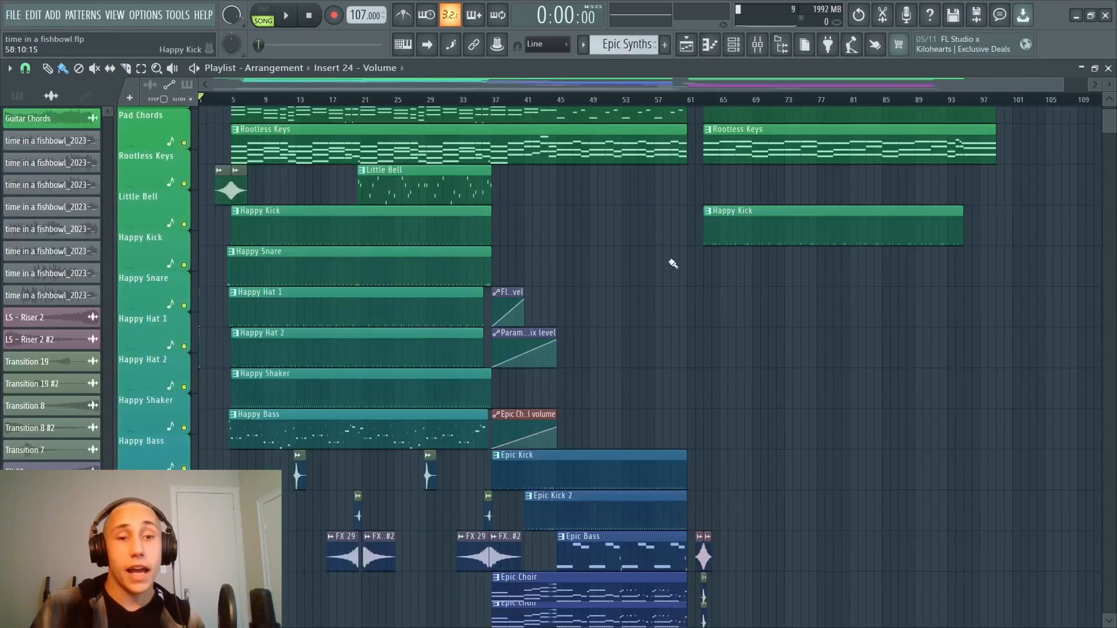
{"action": "scroll", "coordinate": [640, 349], "scroll_direction": "down", "scroll_amount": 6}
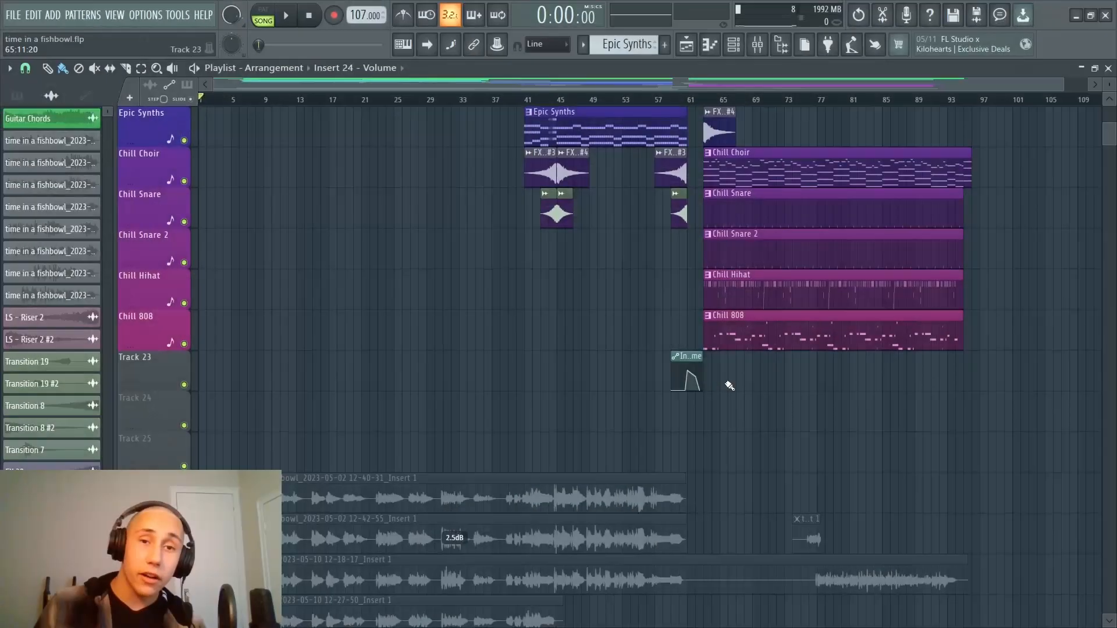
{"action": "scroll", "coordinate": [711, 383], "scroll_direction": "up", "scroll_amount": 8}
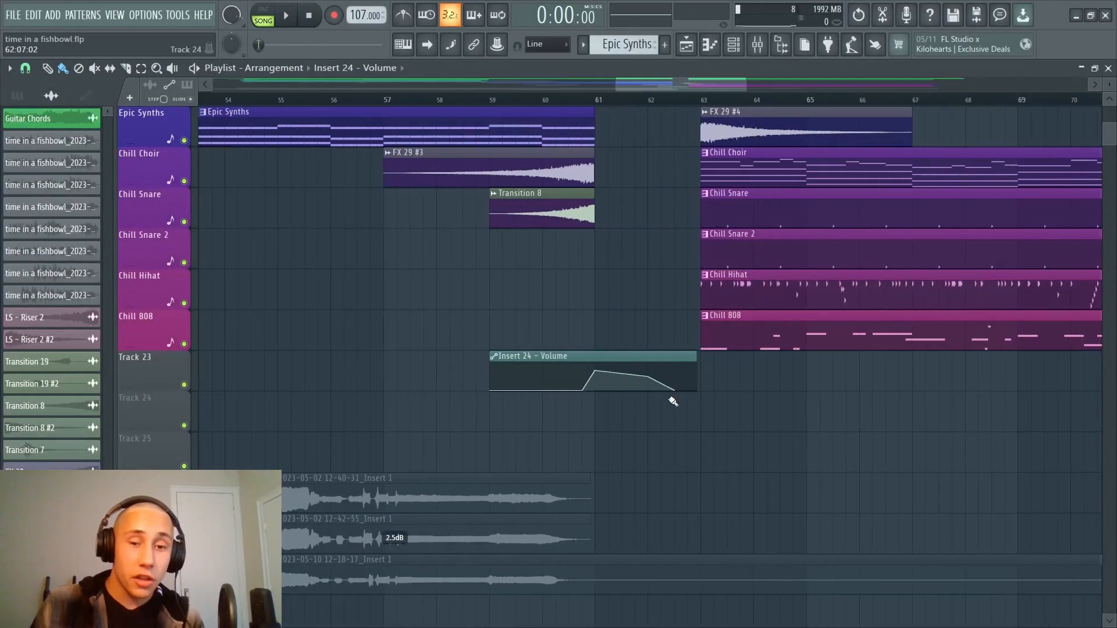
{"action": "scroll", "coordinate": [663, 361], "scroll_direction": "up", "scroll_amount": 8}
{"action": "scroll", "coordinate": [640, 326], "scroll_direction": "down", "scroll_amount": 3}
{"action": "scroll", "coordinate": [625, 302], "scroll_direction": "down", "scroll_amount": 3}
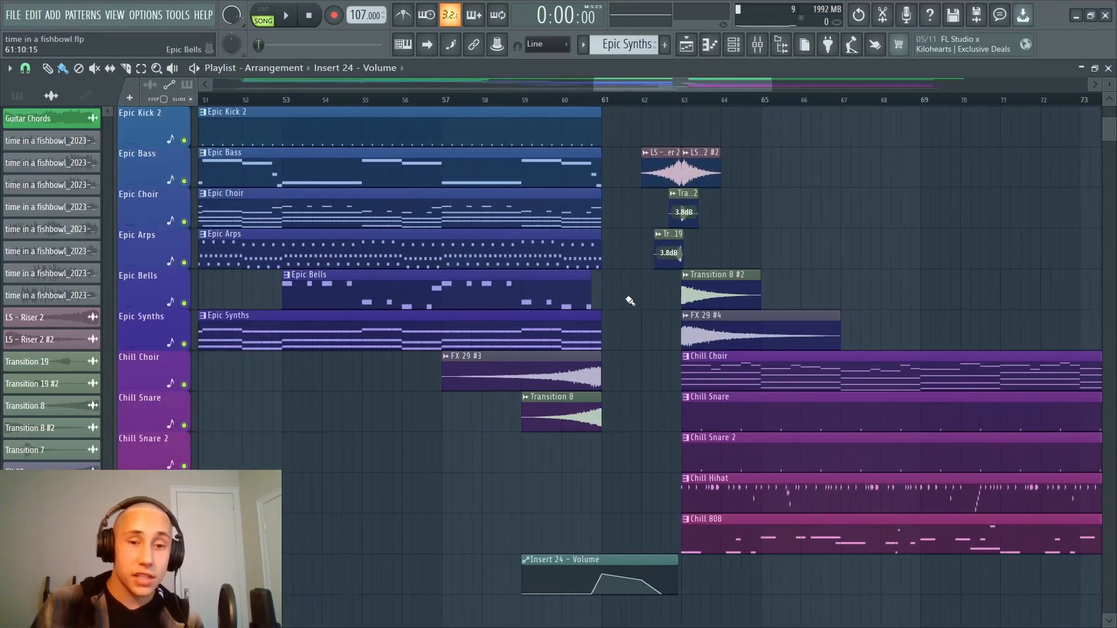
{"action": "scroll", "coordinate": [511, 287], "scroll_direction": "down", "scroll_amount": 1}
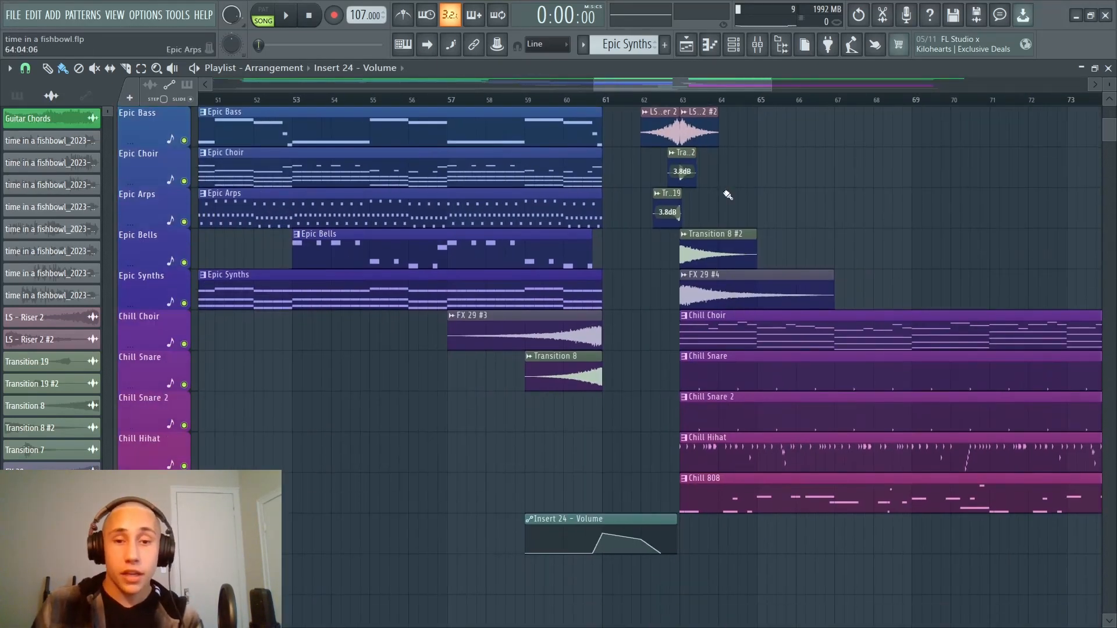
{"action": "left_click_drag", "start_coordinate": [705, 88], "coordinate": [773, 100]}
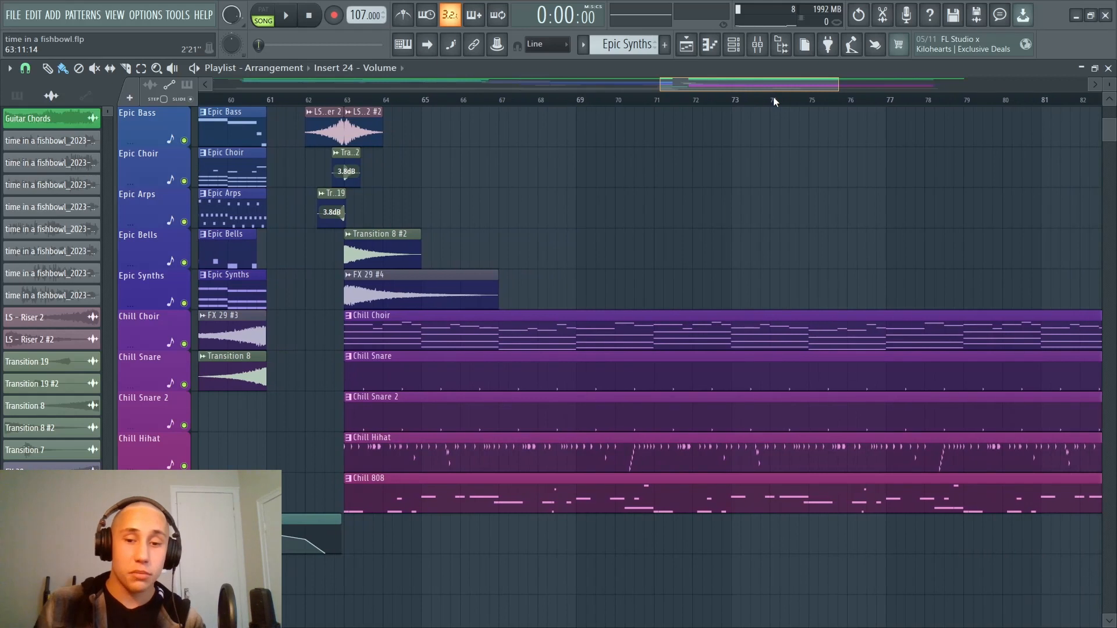
{"action": "scroll", "coordinate": [705, 131], "scroll_direction": "left", "scroll_amount": 6}
{"action": "scroll", "coordinate": [580, 381], "scroll_direction": "up", "scroll_amount": 3}
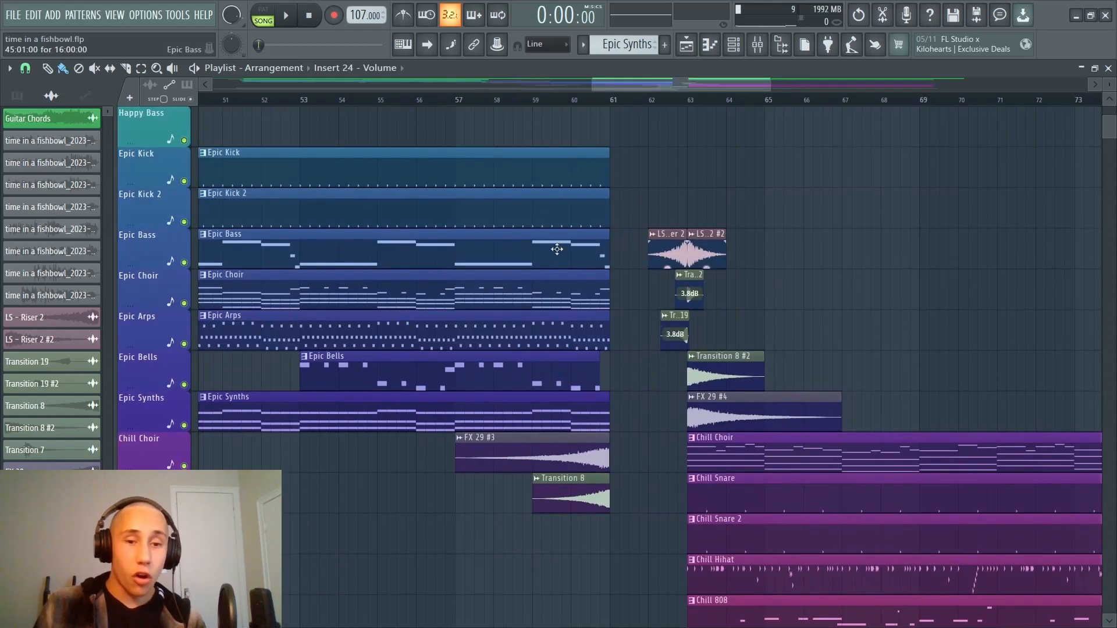
{"action": "scroll", "coordinate": [649, 353], "scroll_direction": "down", "scroll_amount": 4}
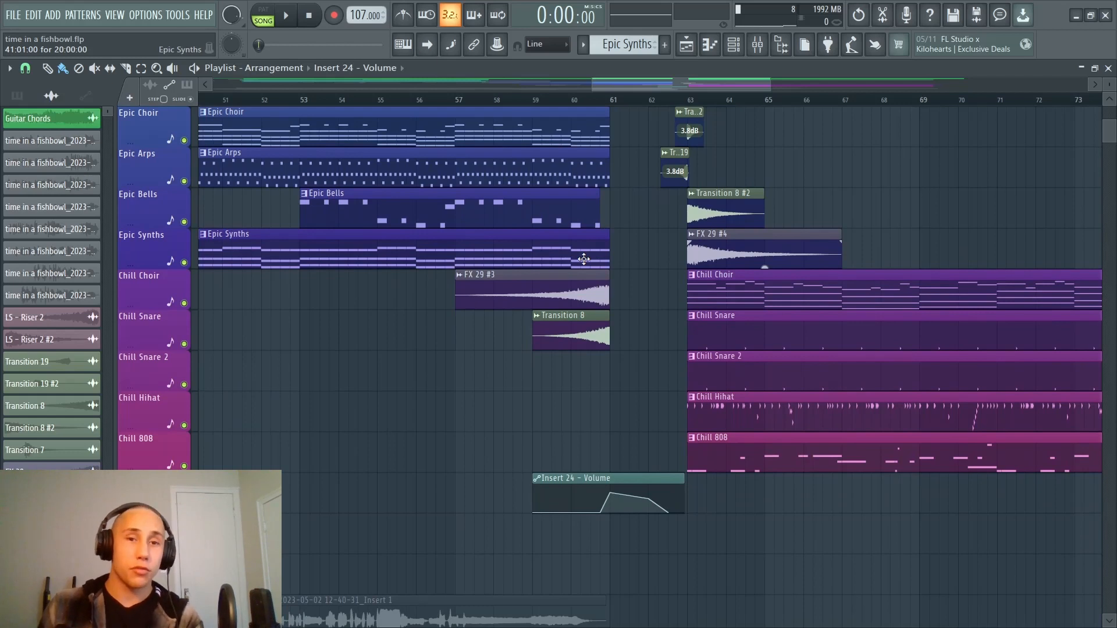
{"action": "scroll", "coordinate": [584, 259], "scroll_direction": "up", "scroll_amount": 3}
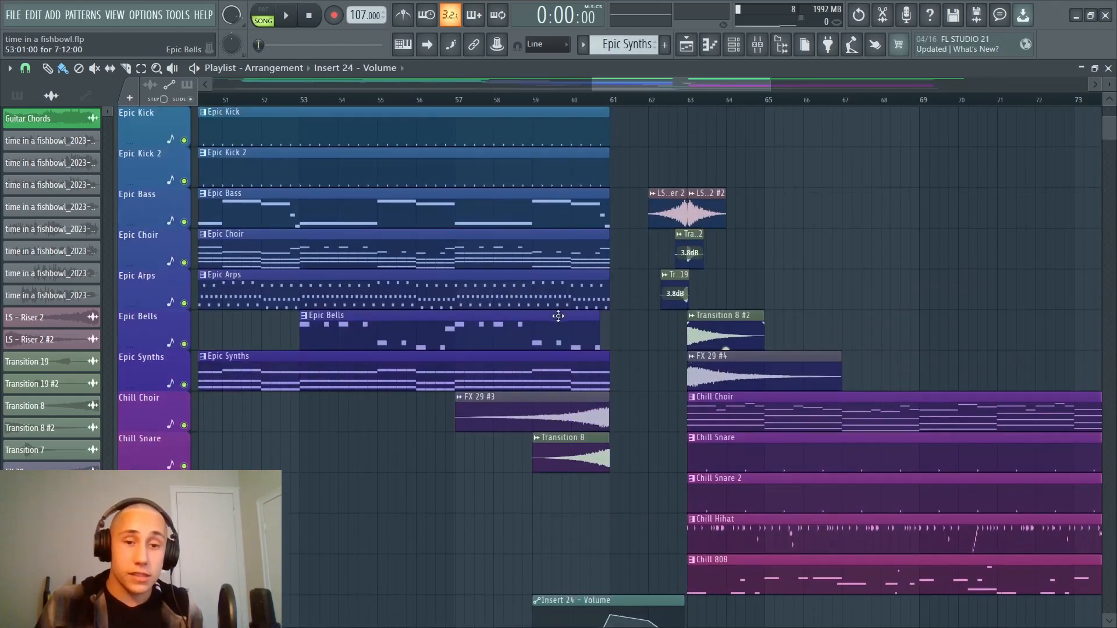
{"action": "scroll", "coordinate": [652, 349], "scroll_direction": "down", "scroll_amount": 4}
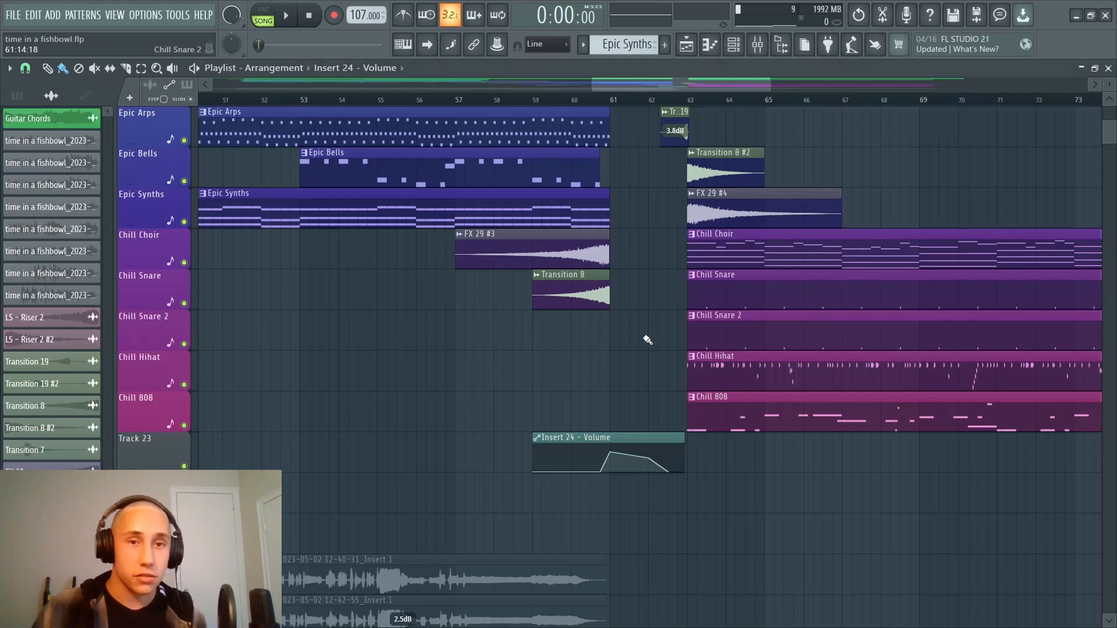
Step: Check how the Epic Choir, Arps, Bells and Synths mixer tracks route to Aux Send, and return to the Insert 24 volume automation
{"action": "key", "text": "F9"}
{"action": "left_click", "coordinate": [494, 209]}
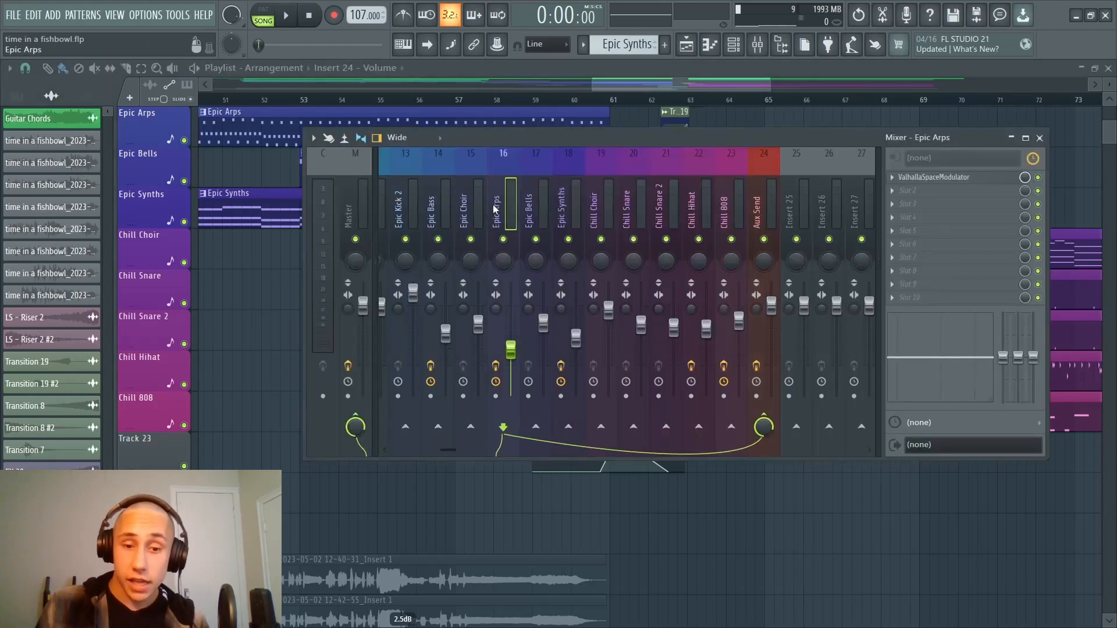
{"action": "left_click", "coordinate": [463, 208]}
{"action": "left_click", "coordinate": [496, 208]}
{"action": "left_click", "coordinate": [528, 211]}
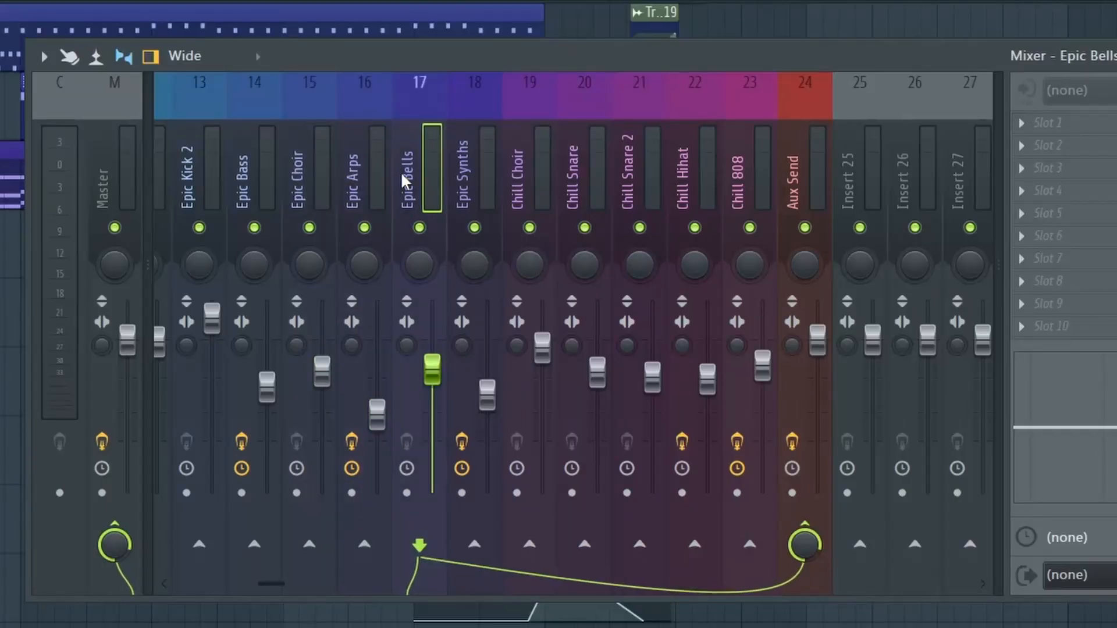
{"action": "left_click", "coordinate": [462, 186]}
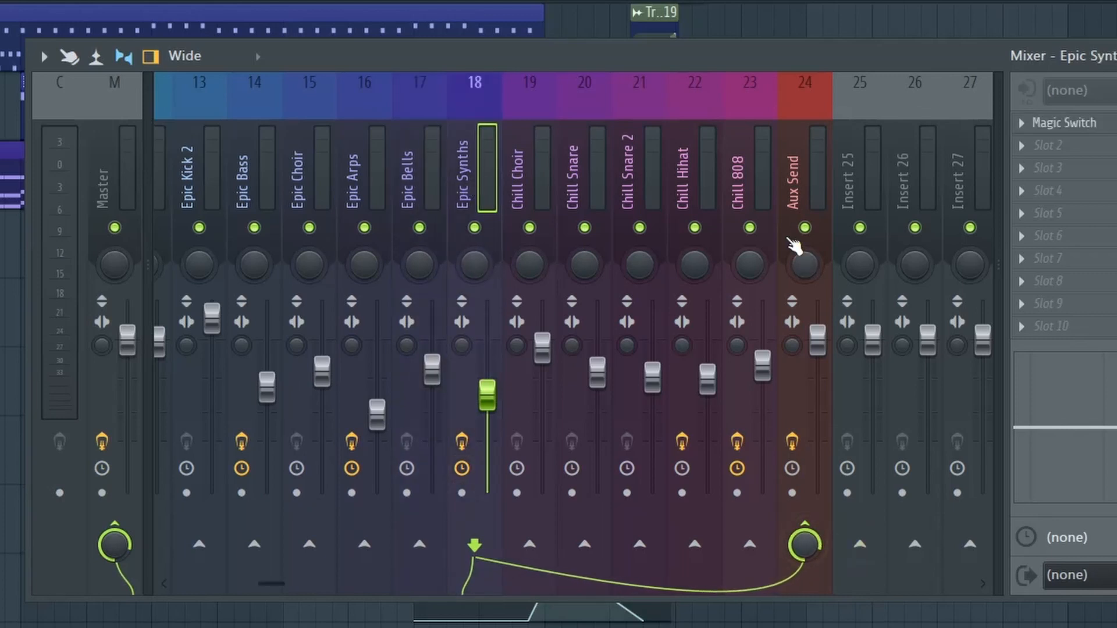
{"action": "left_click", "coordinate": [397, 170]}
{"action": "key", "text": "F9"}
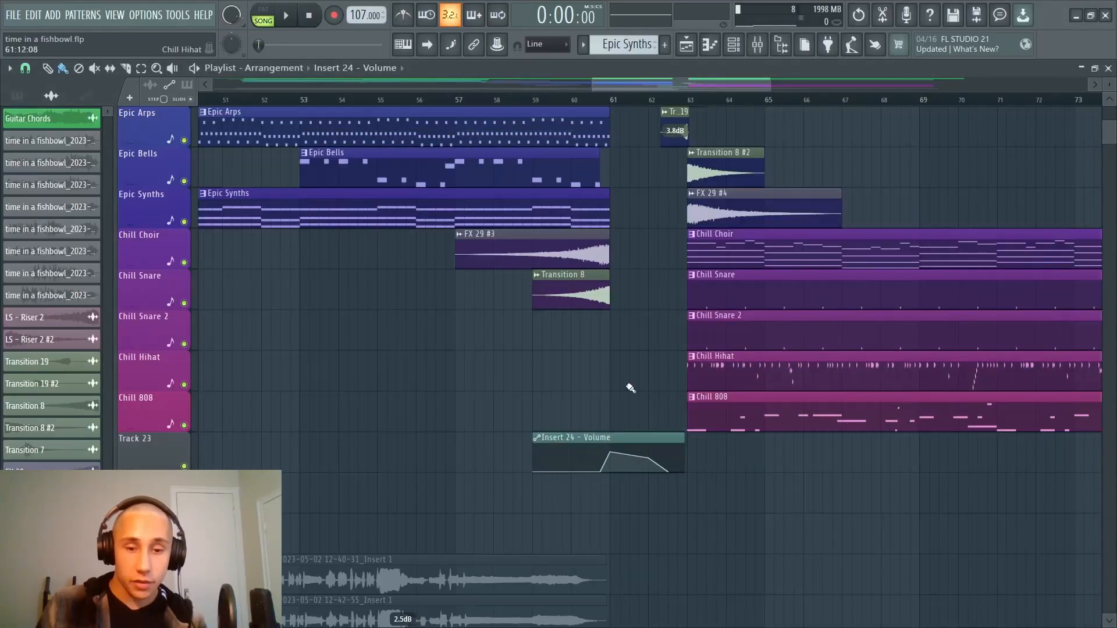
{"action": "scroll", "coordinate": [631, 388], "scroll_direction": "down", "scroll_amount": 2}
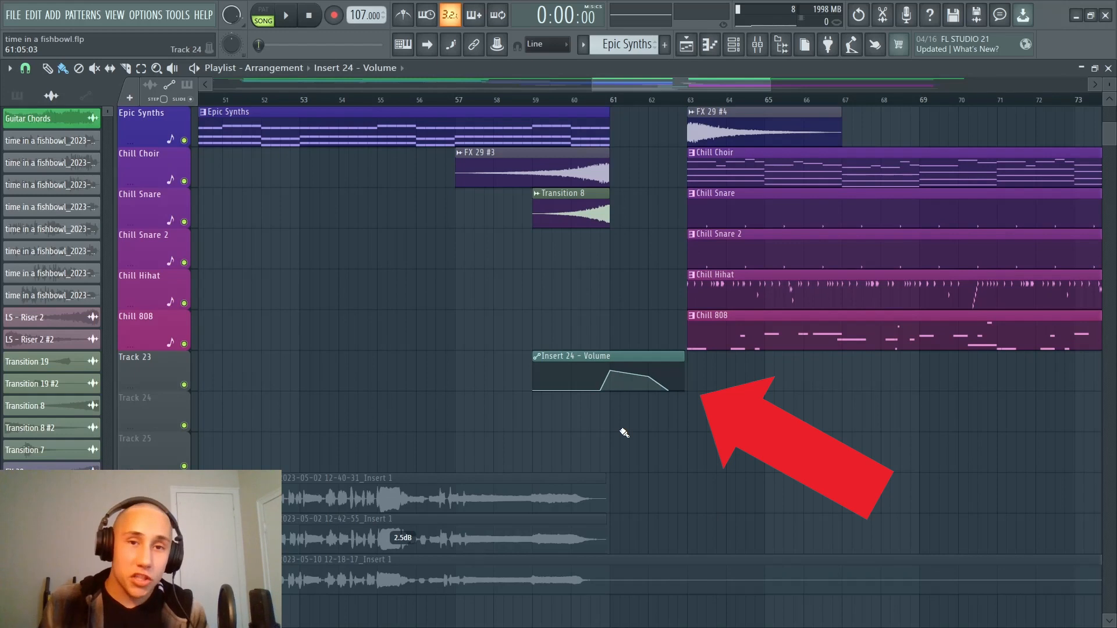